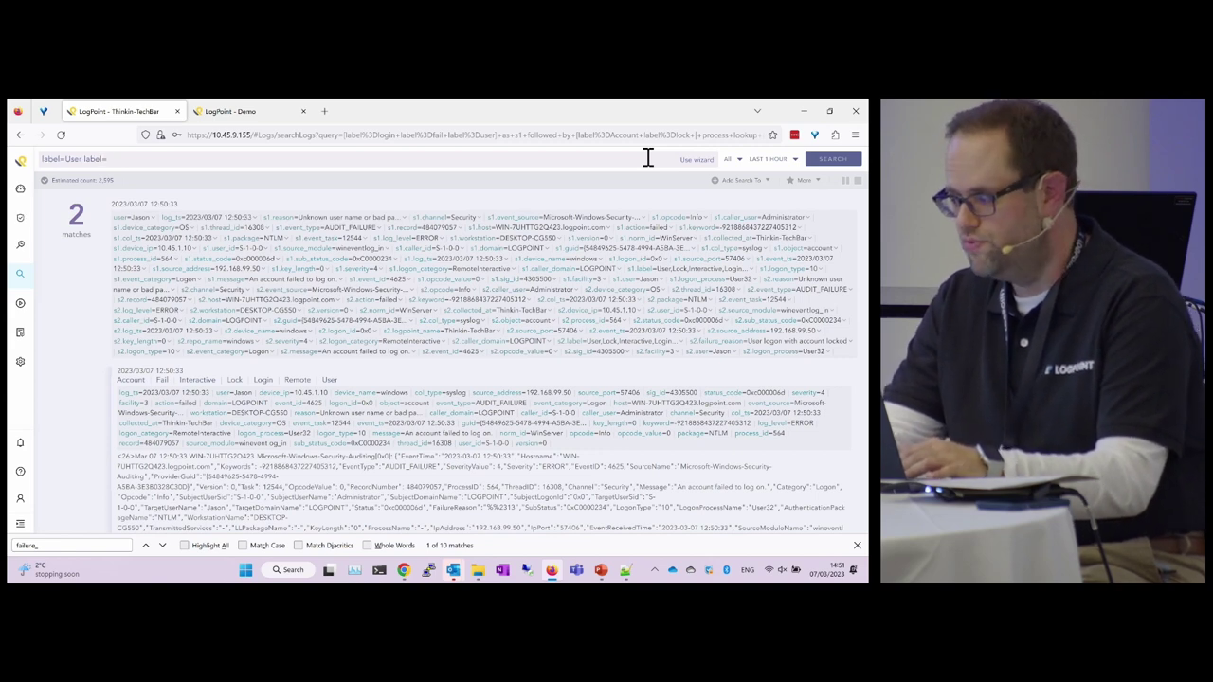
Step: Search for label=User label=Enable events, then rerun the search over the last 30 days
{"action": "type", "text": "Enable"}
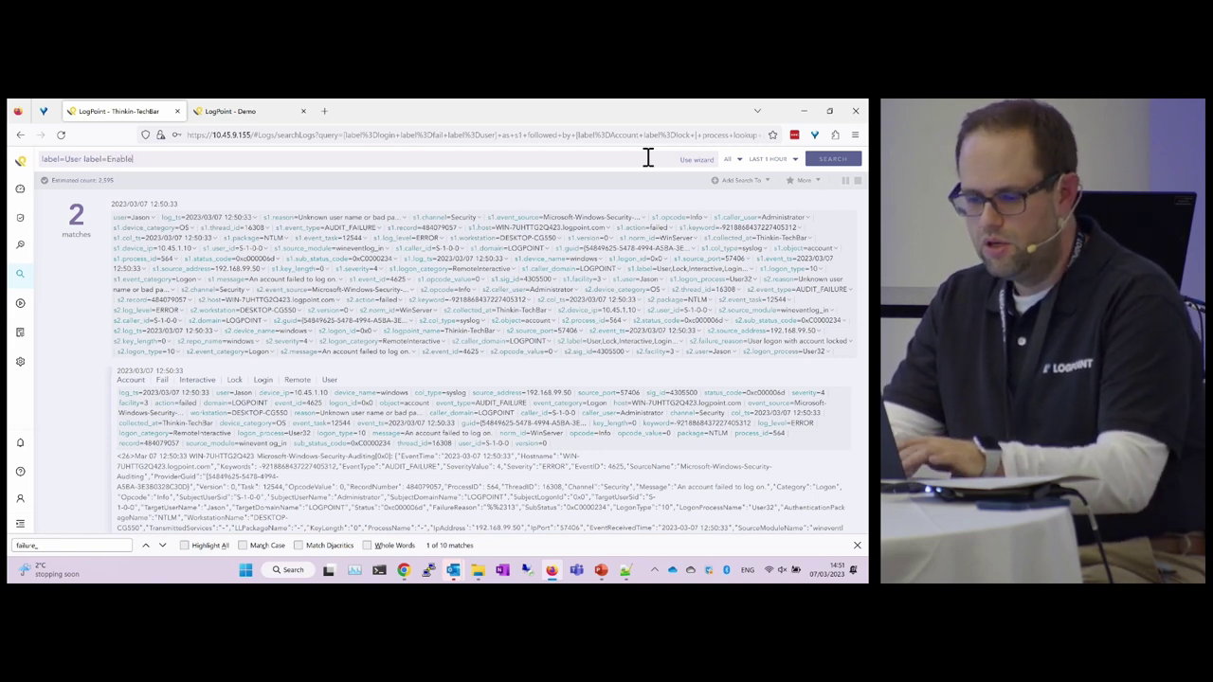
{"action": "key", "text": "Return"}
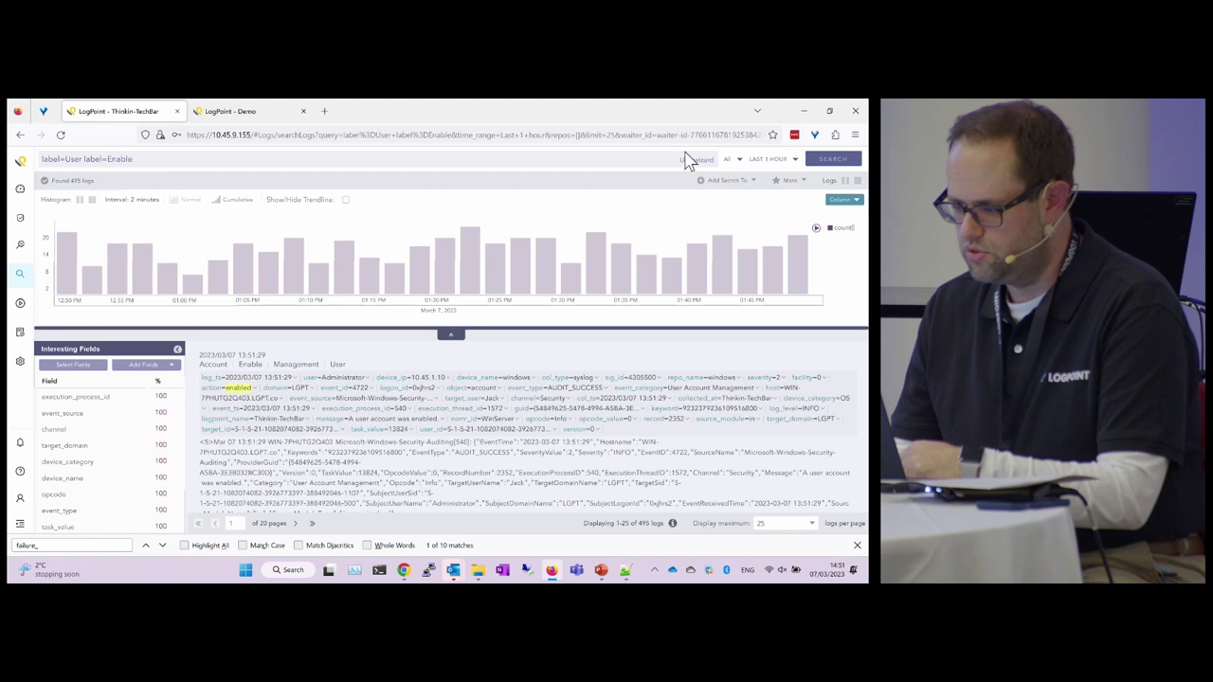
{"action": "left_click", "coordinate": [765, 166]}
{"action": "left_click", "coordinate": [783, 277]}
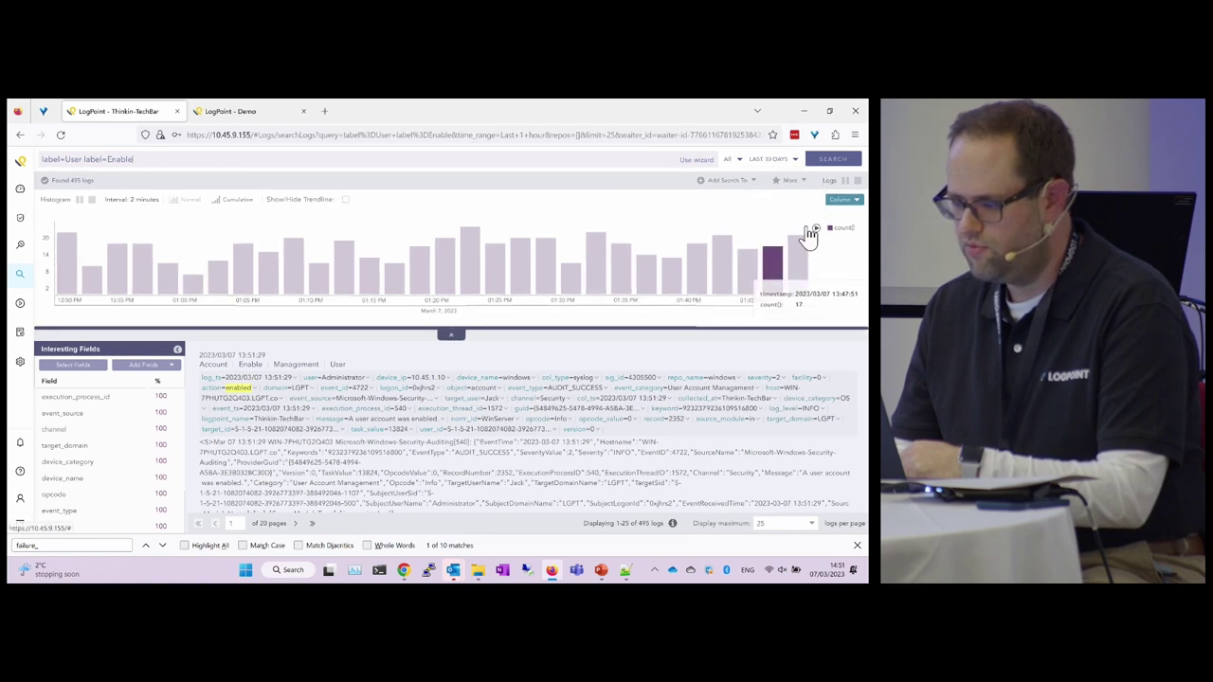
{"action": "left_click", "coordinate": [832, 166]}
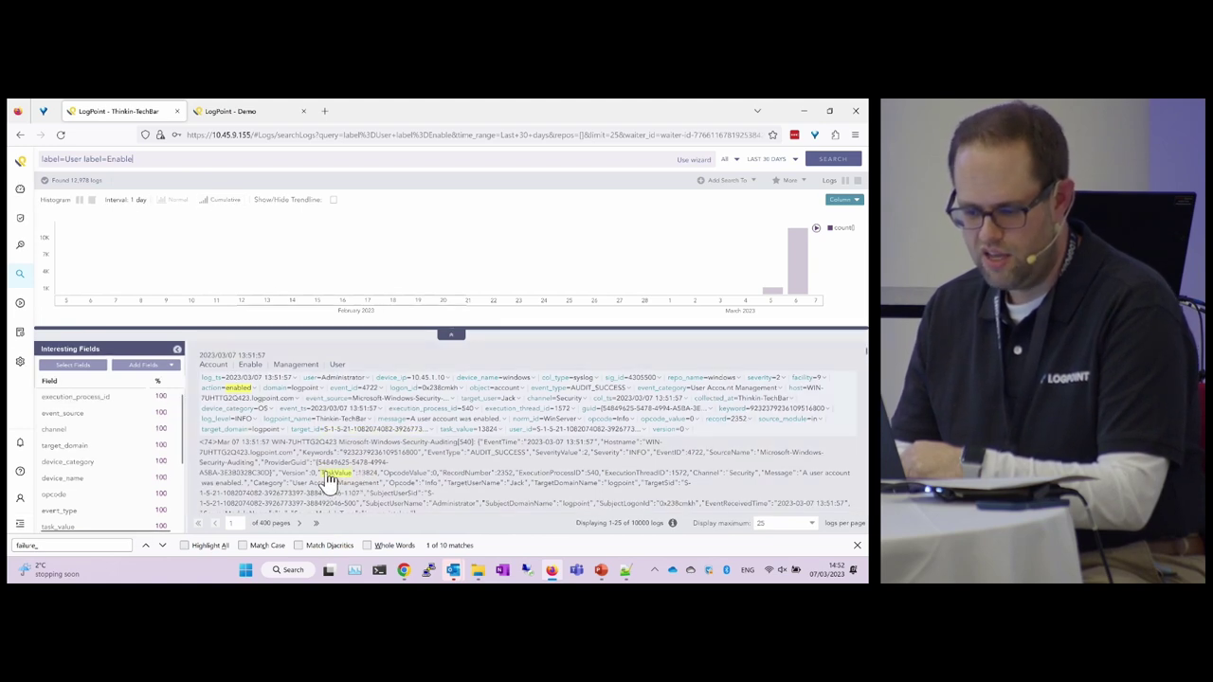
Step: Extend the query with a pipe that renames log_ts AS event_ts
{"action": "key", "text": "alt+Tab"}
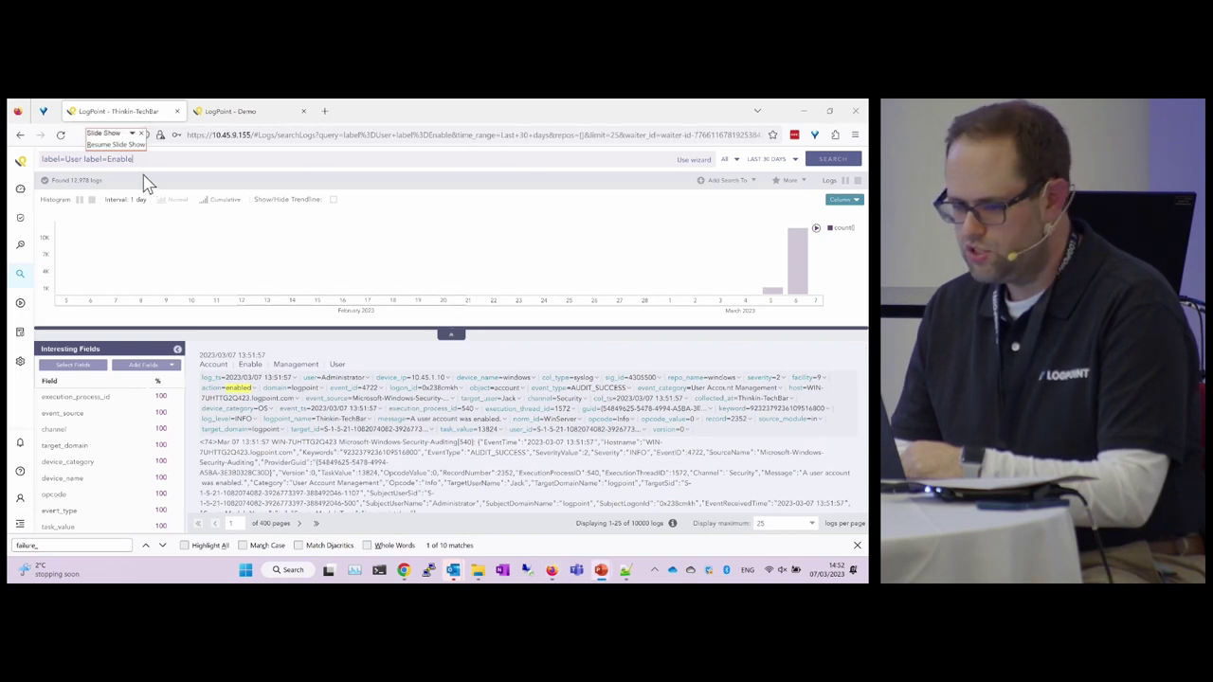
{"action": "left_click", "coordinate": [180, 159]}
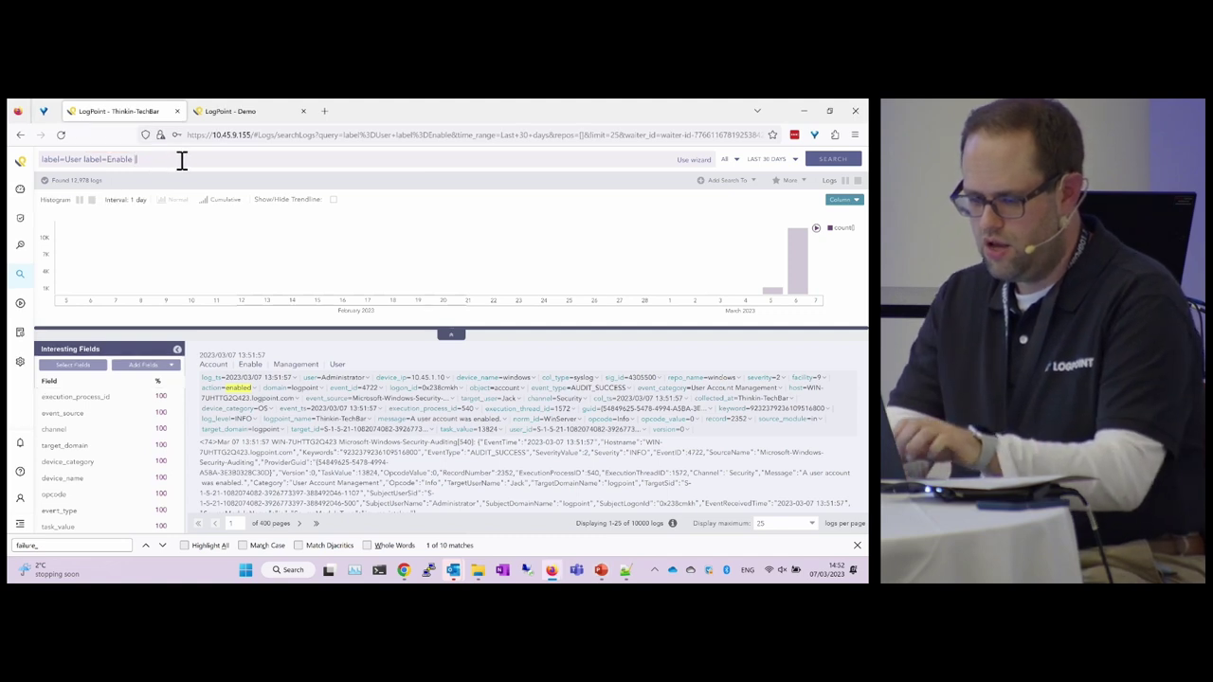
{"action": "type", "text": "| rena"}
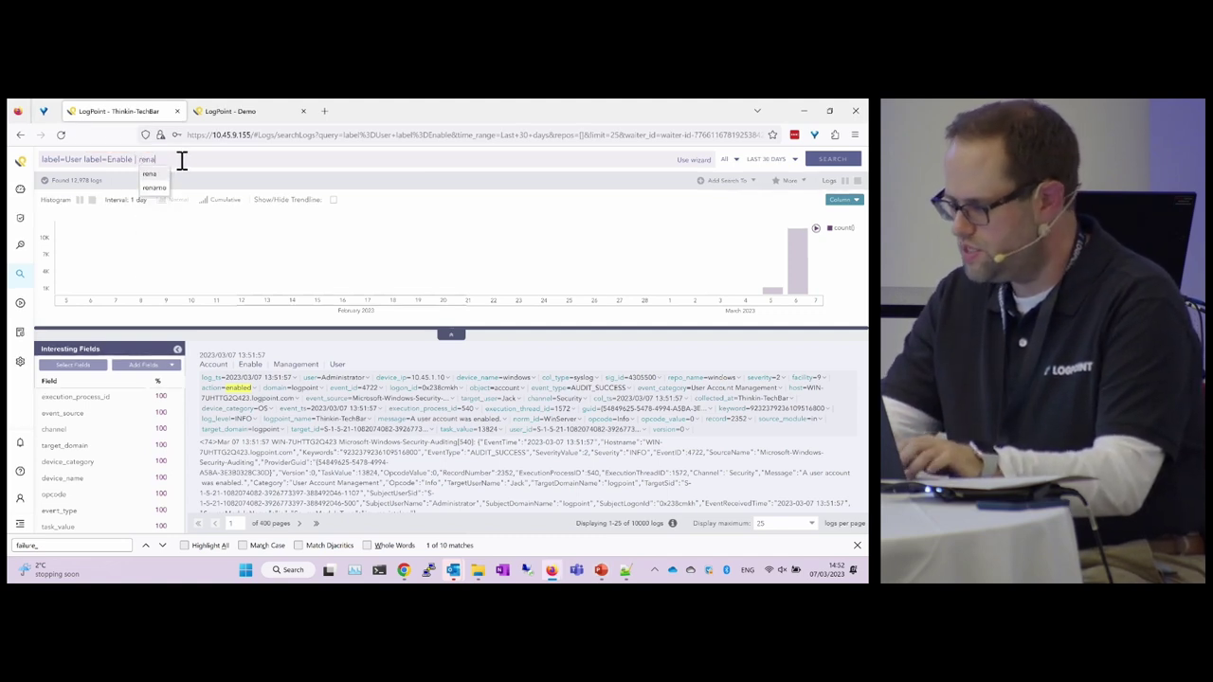
{"action": "type", "text": "me log_ts"}
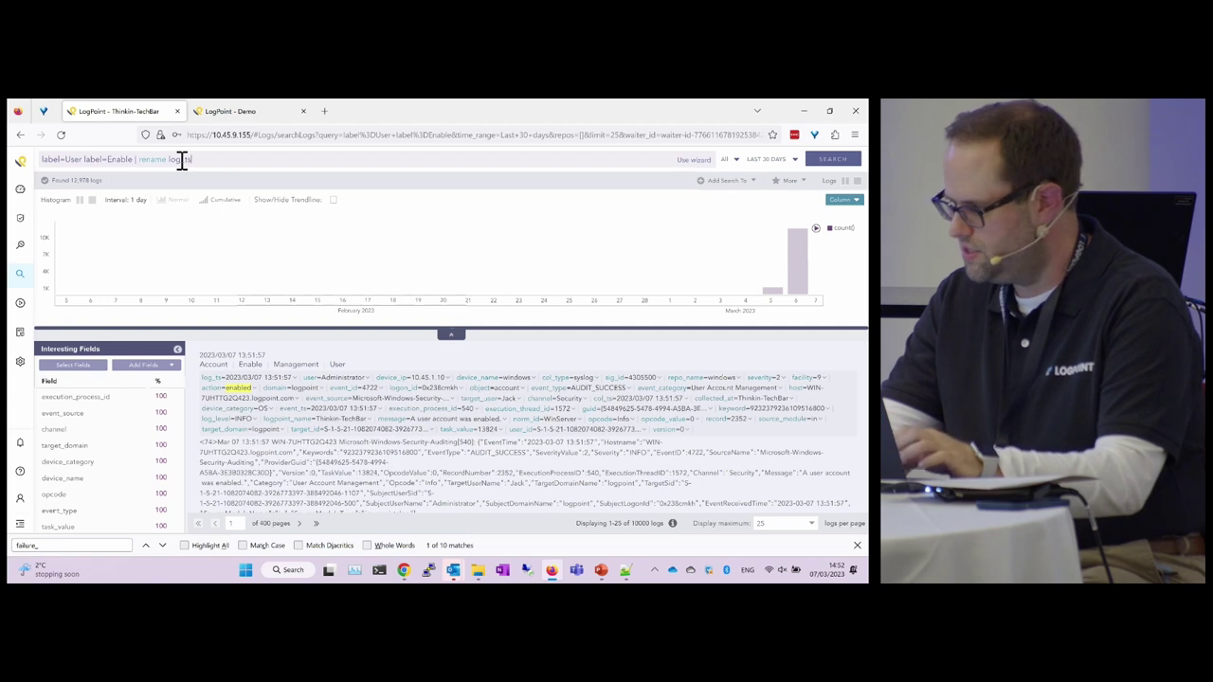
{"action": "type", "text": " AS event"}
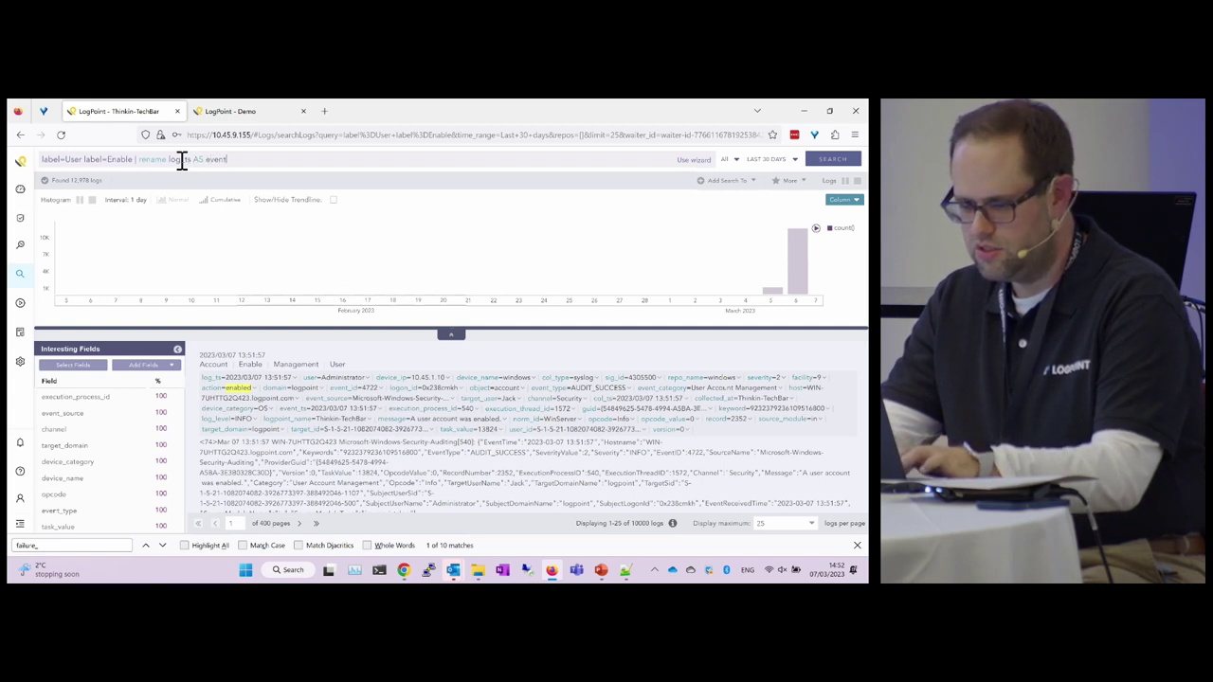
{"action": "type", "text": "_ts | "}
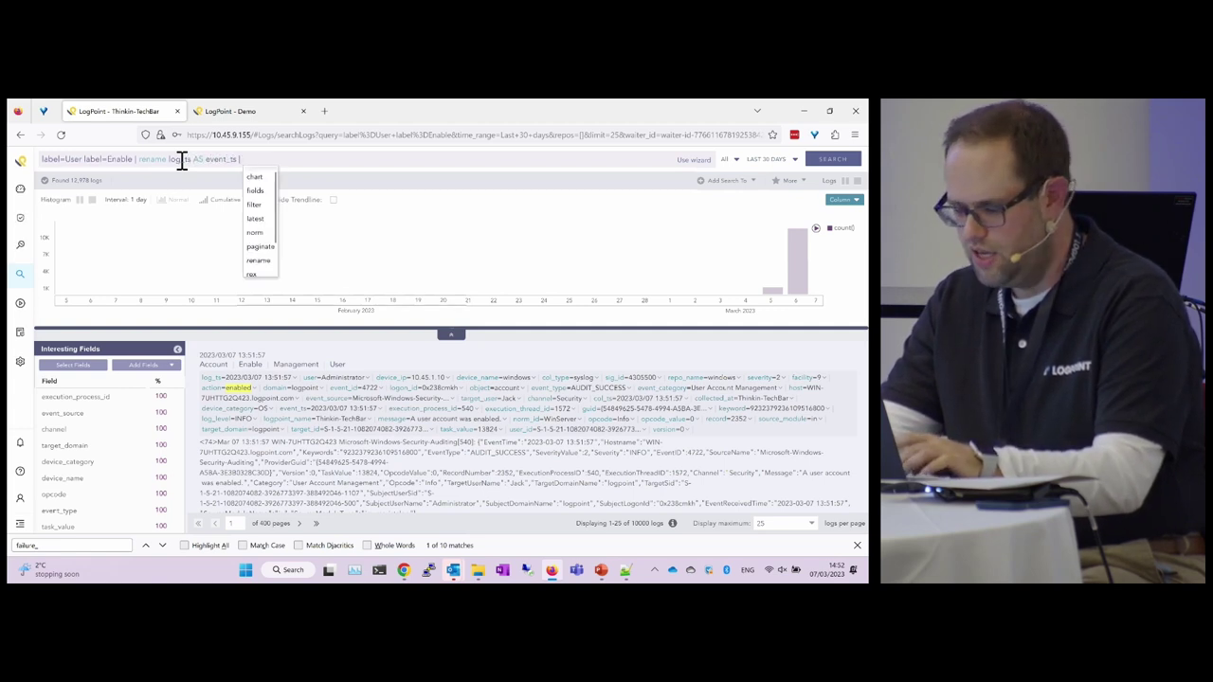
Step: Append process toTable(ENABLEDUSERS, event_ts, target_user) to the query to store the enabled users in a dynamic table
{"action": "type", "text": "process toTable(ENABLEDUSER"}
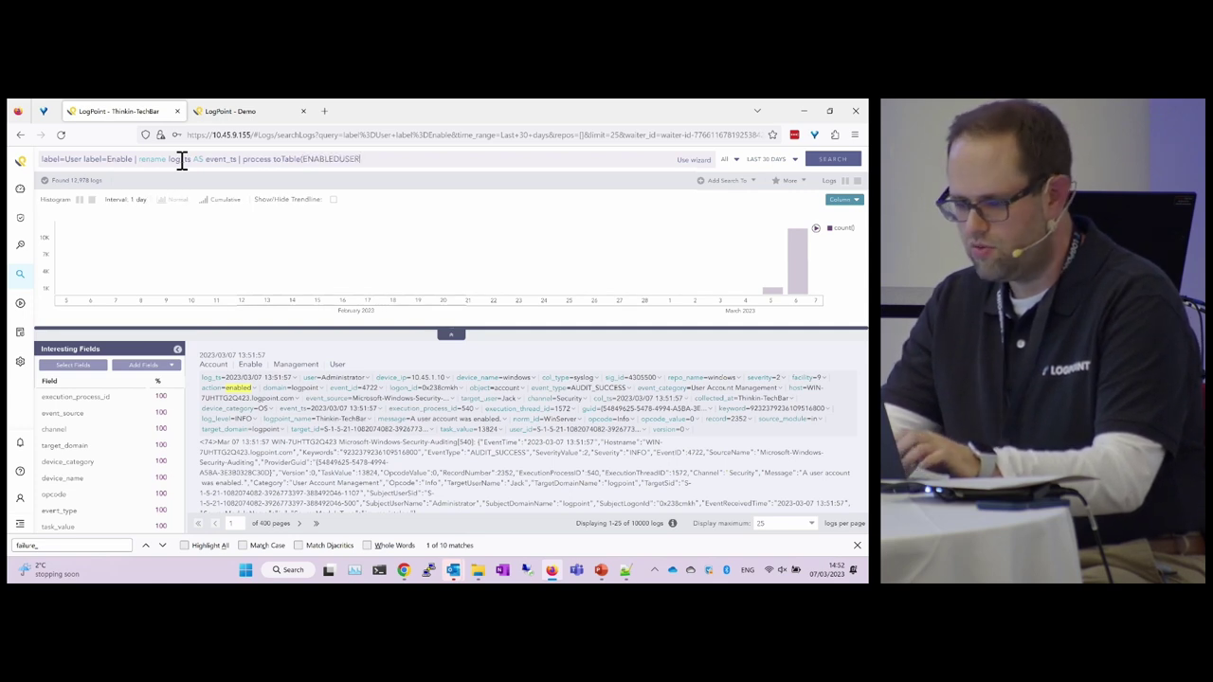
{"action": "type", "text": "S, cen"}
{"action": "type", "text": "nts, "}
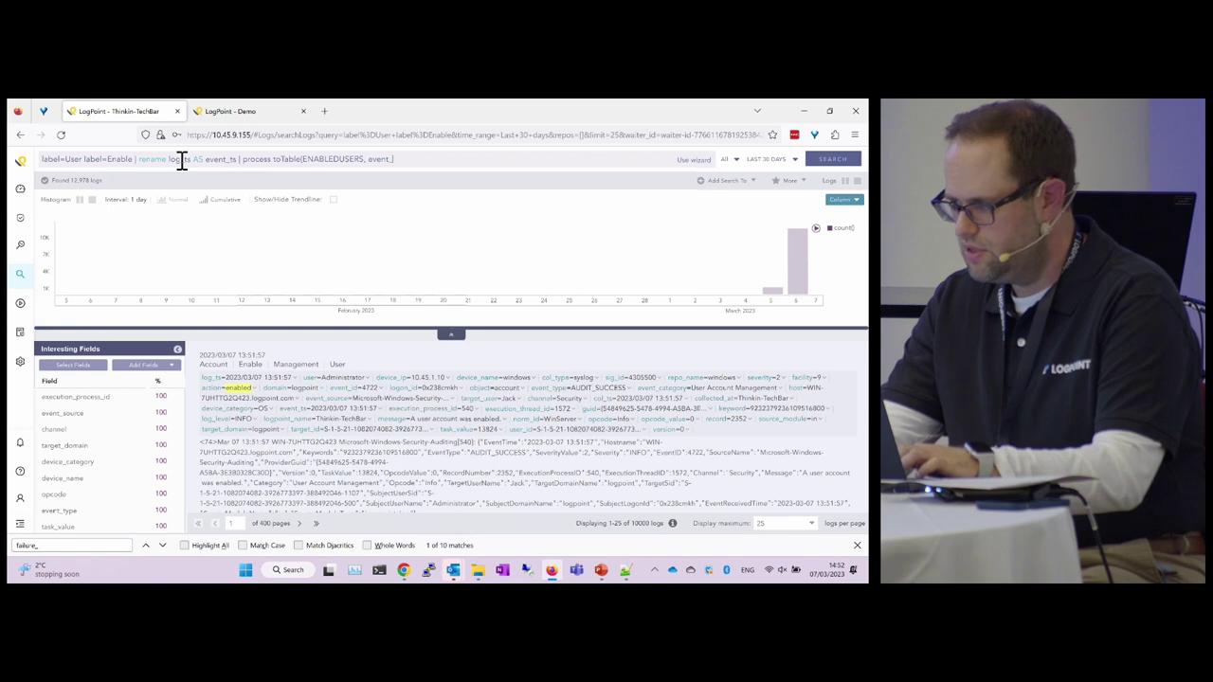
{"action": "type", "text": "ts, tar"}
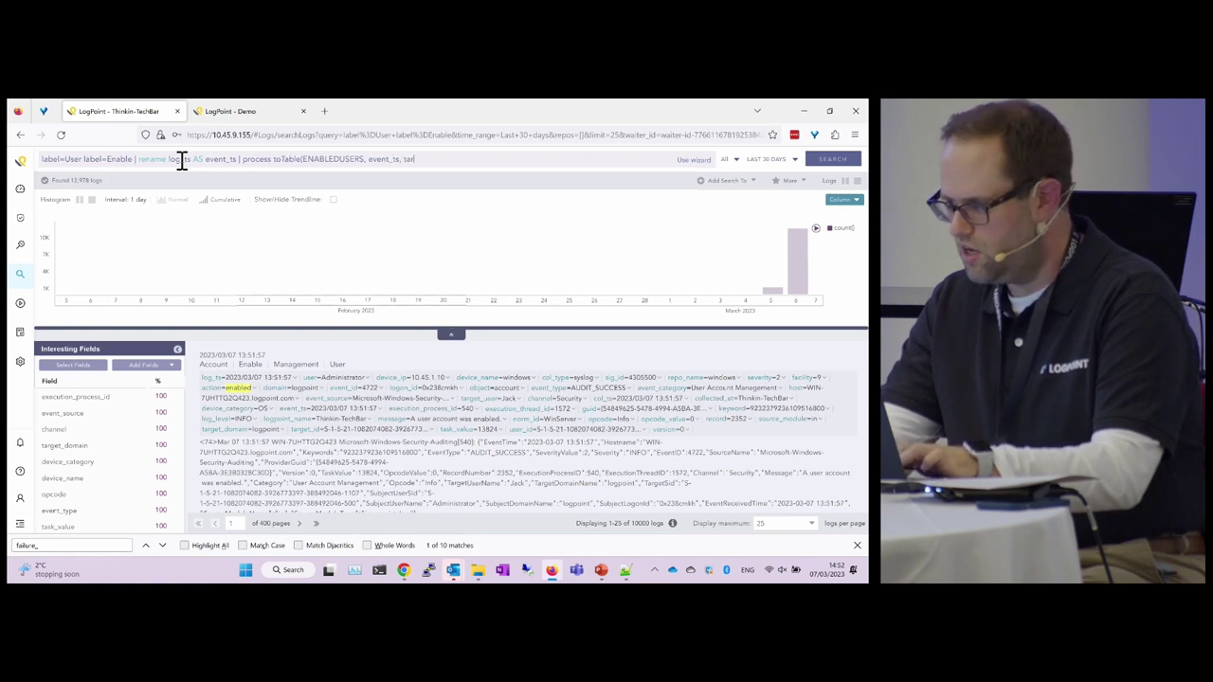
{"action": "type", "text": "get_user)"}
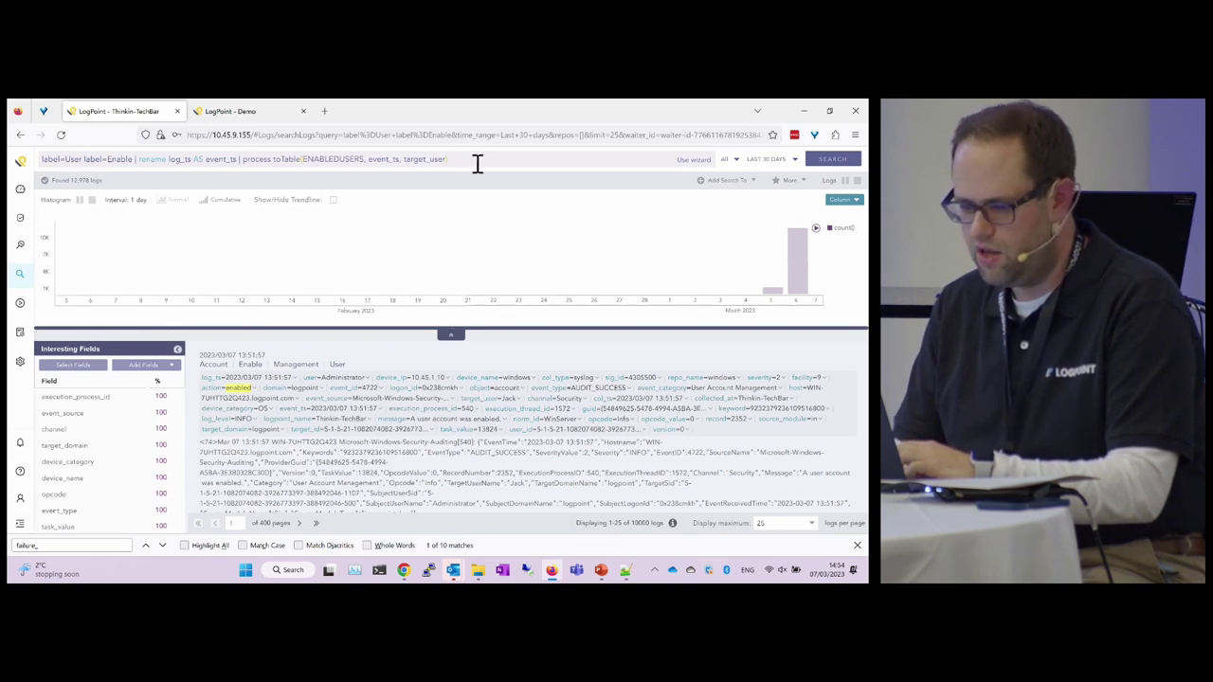
Step: Replace the query with Table ENABLEDUSERS and run it to view the table's entries
{"action": "left_click_drag", "start_coordinate": [476, 162], "coordinate": [45, 159]}
{"action": "key", "text": "BackSpace"}
{"action": "type", "text": "Table Enabl"}
{"action": "key", "text": "BackSpace"}
{"action": "key", "text": "BackSpace"}
{"action": "key", "text": "BackSpace"}
{"action": "key", "text": "BackSpace"}
{"action": "key", "text": "BackSpace"}
{"action": "type", "text": "ENABLEDUSER"}
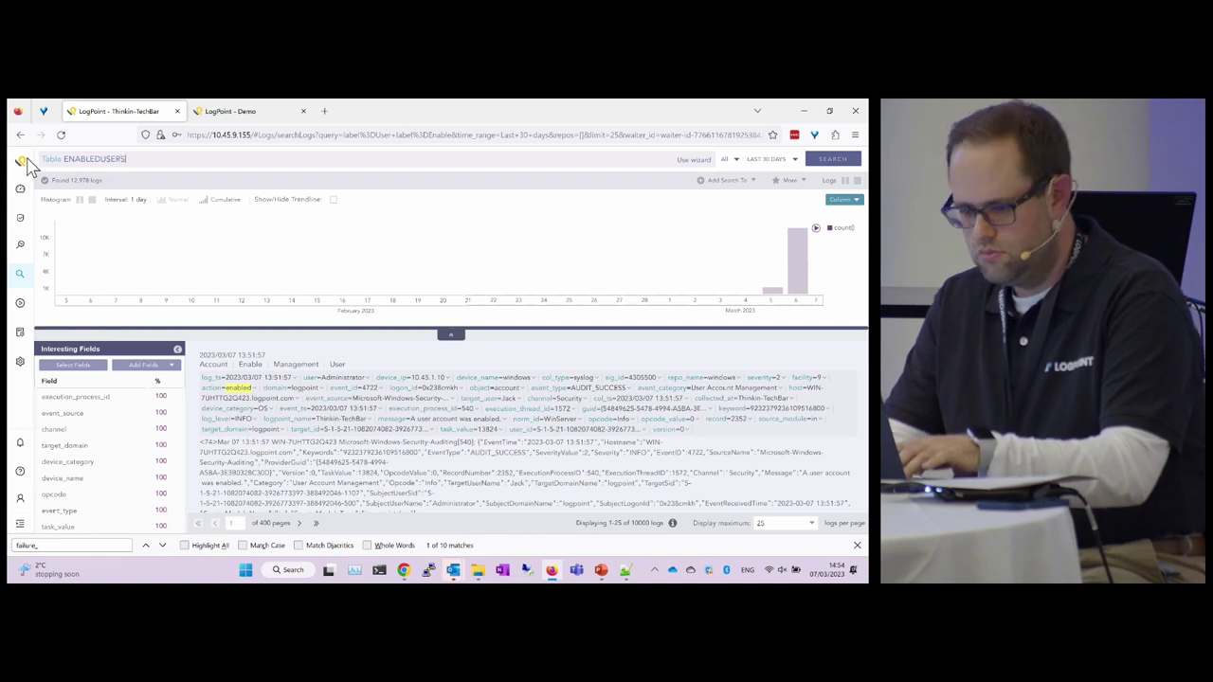
{"action": "type", "text": "S"}
{"action": "key", "text": "Return"}
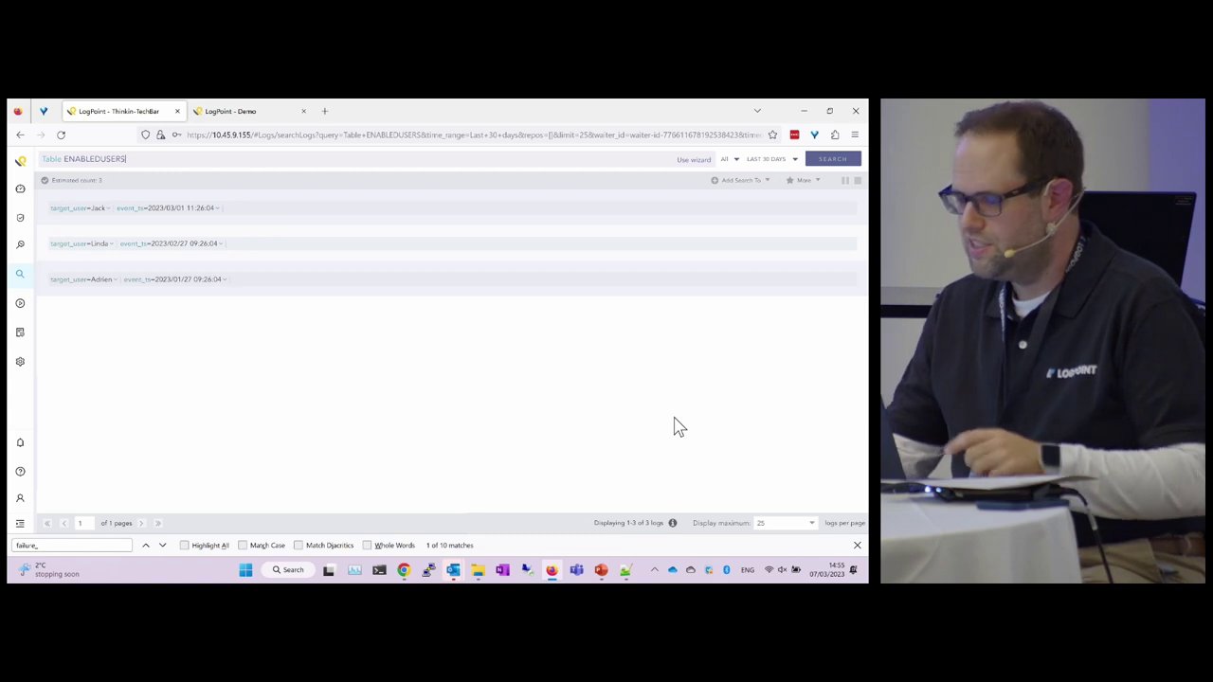
Step: Replace the query with user=* | chart count() by user
{"action": "left_click_drag", "start_coordinate": [151, 158], "coordinate": [40, 157]}
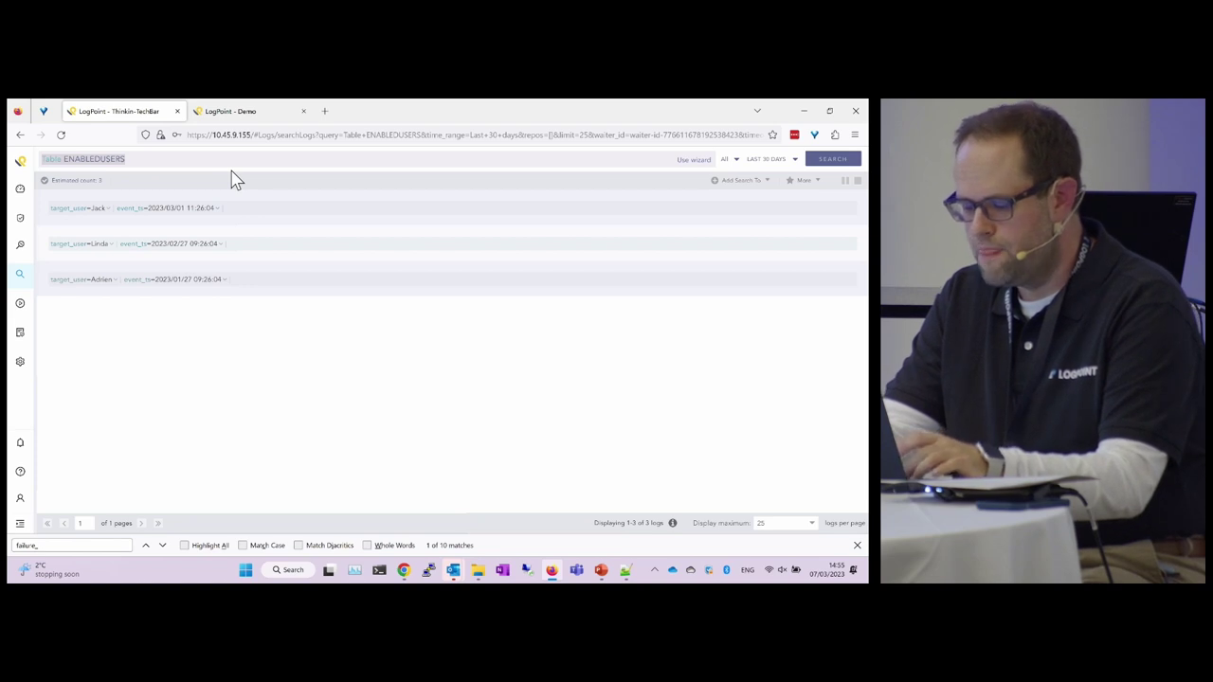
{"action": "type", "text": "u"}
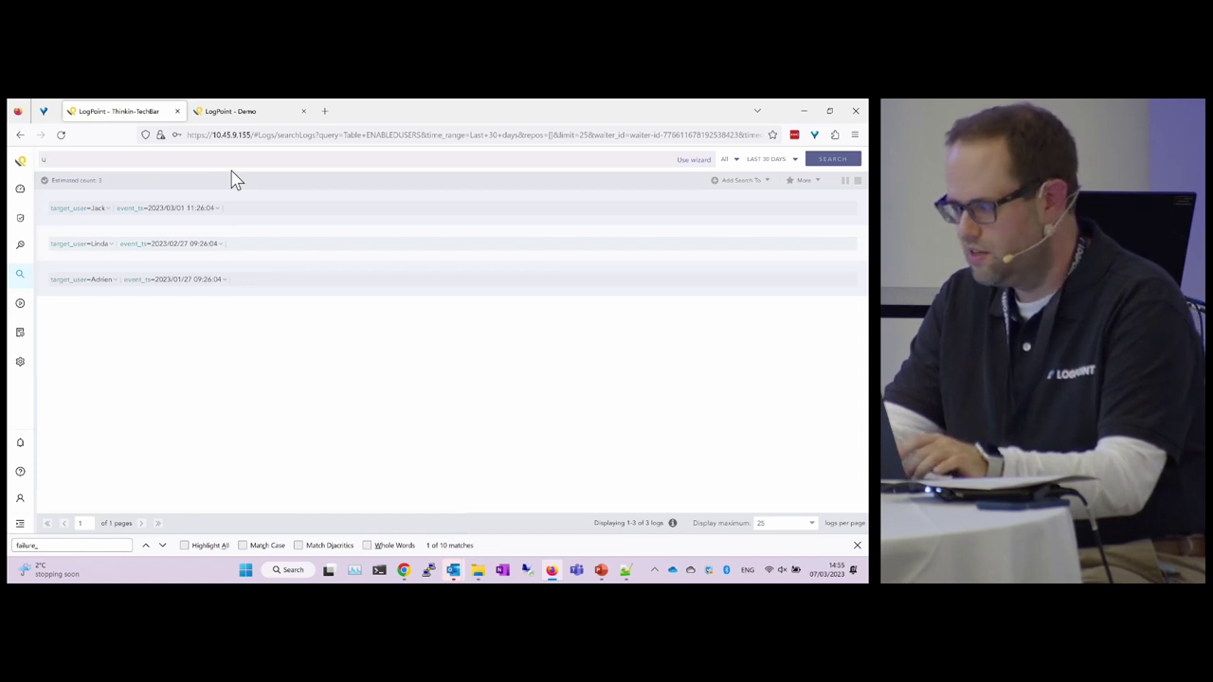
{"action": "type", "text": "ser "}
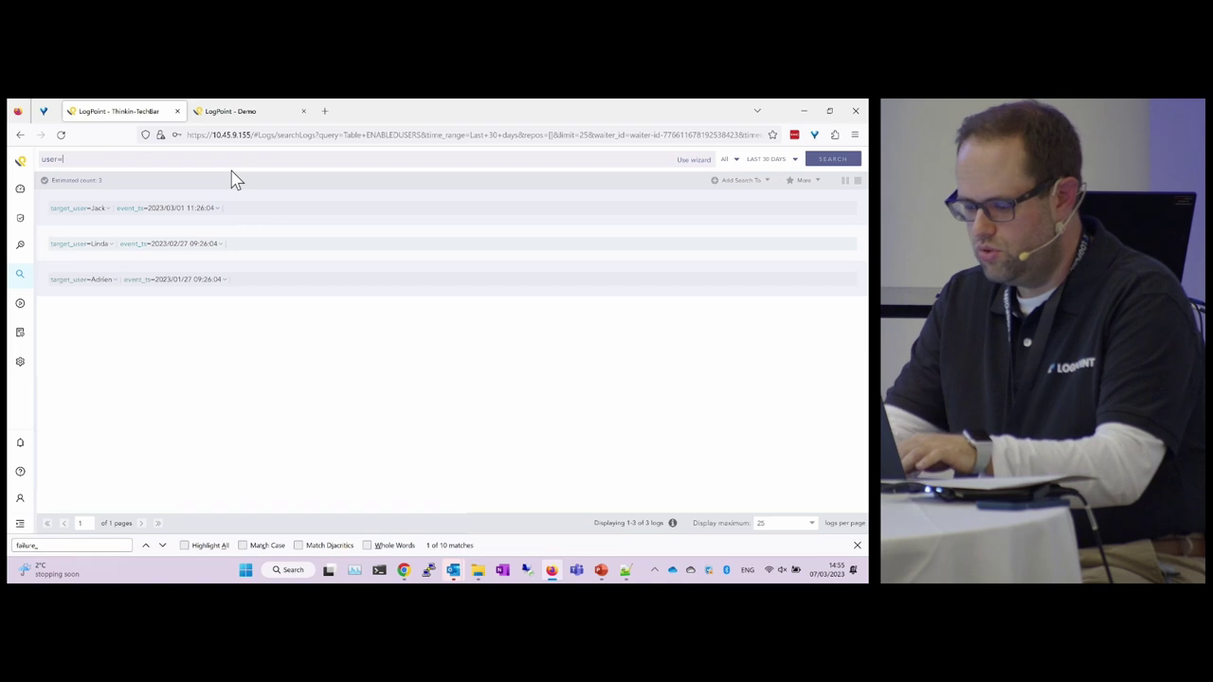
{"action": "type", "text": "* | "}
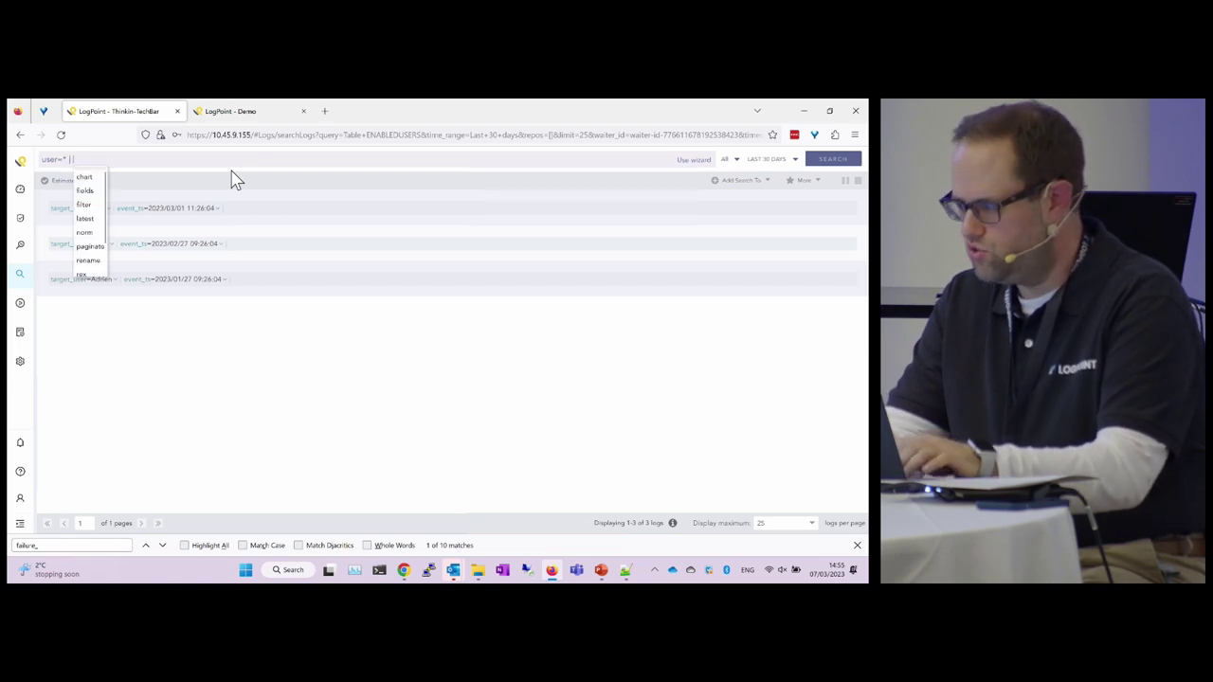
{"action": "type", "text": "chart count"}
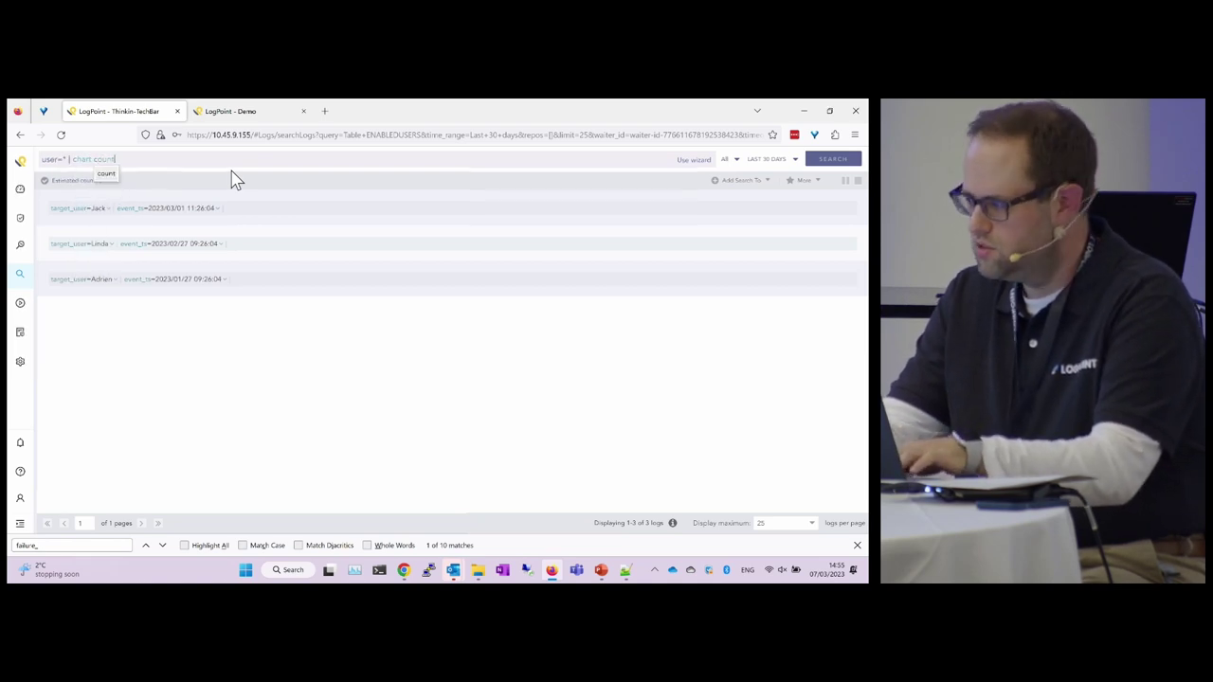
{"action": "type", "text": "() by user"}
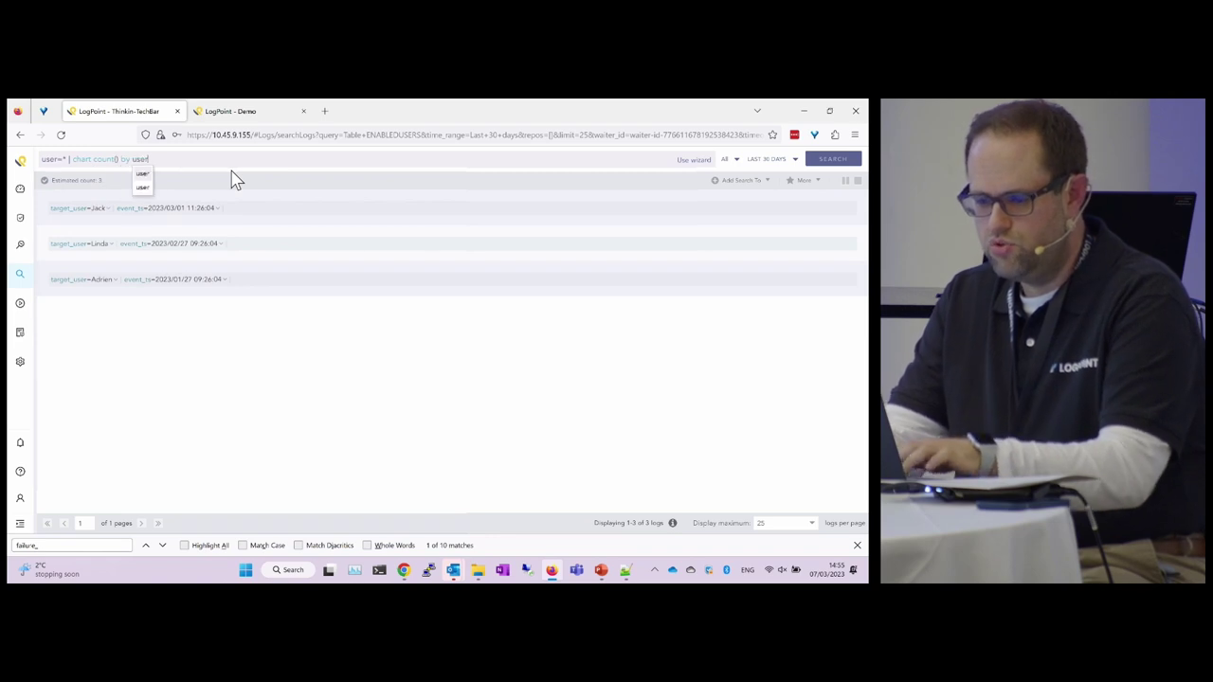
{"action": "key", "text": "Escape"}
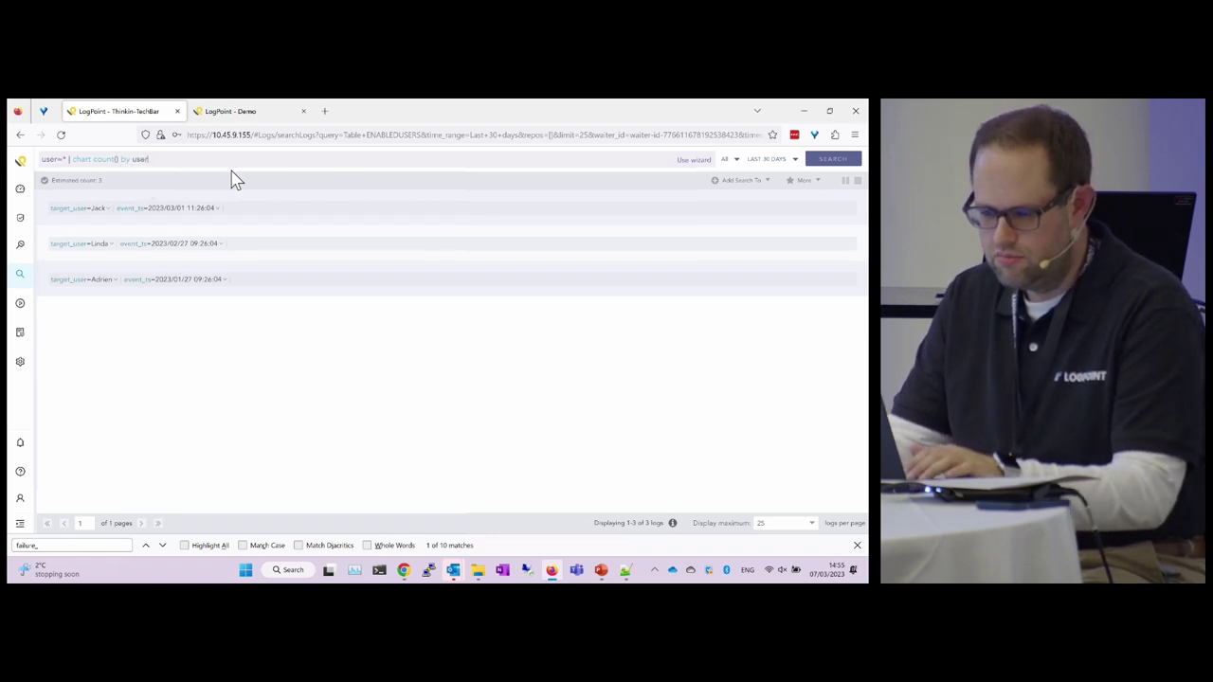
Step: Restrict the search to the windows repo and run it
{"action": "left_click", "coordinate": [738, 163]}
{"action": "left_click", "coordinate": [666, 341]}
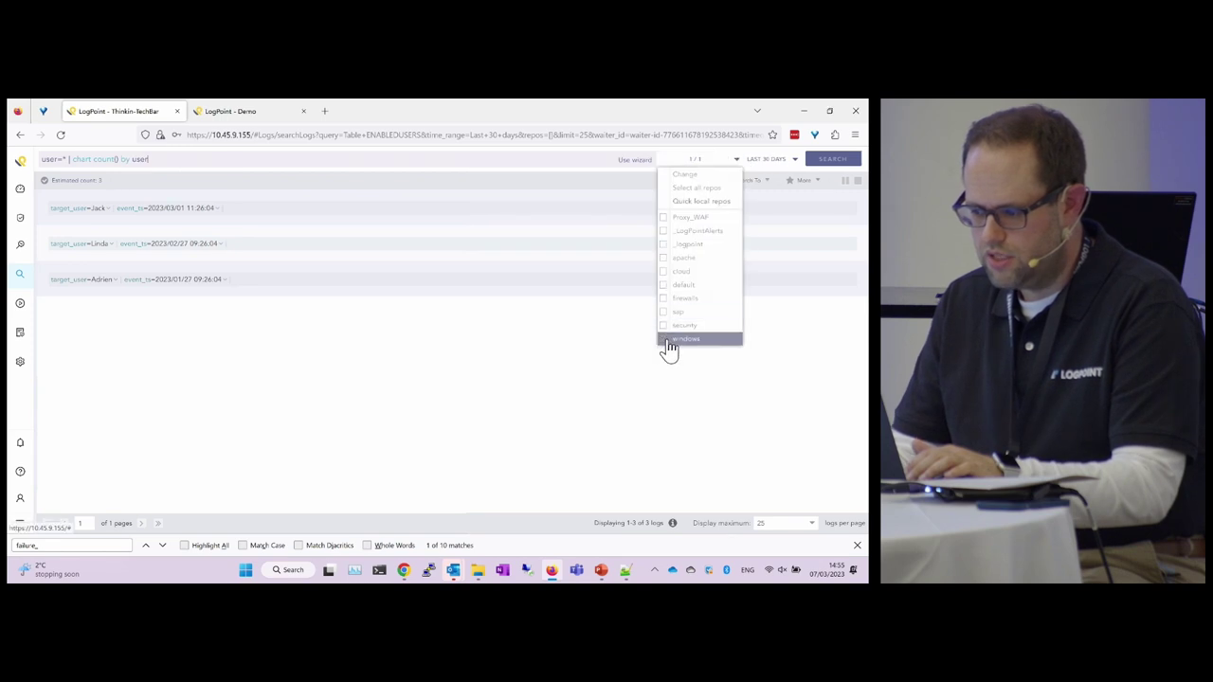
{"action": "left_click", "coordinate": [827, 163]}
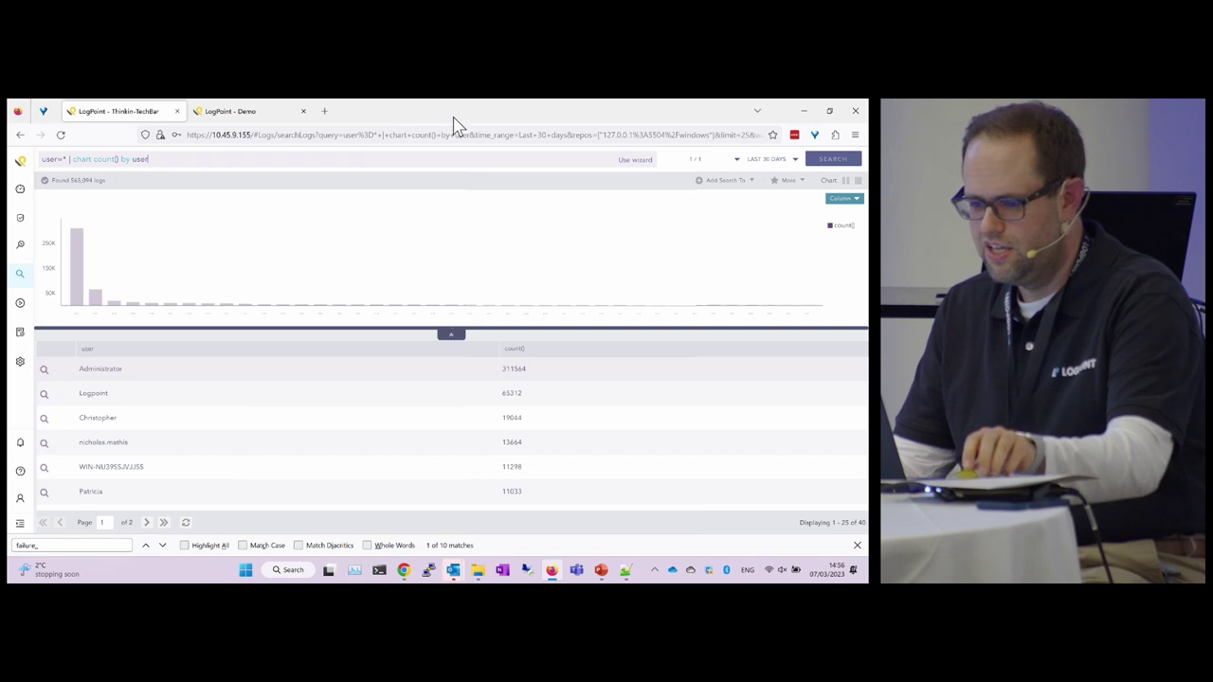
Step: Replace the query with [Table ENABLEDUSERS] as s1
{"action": "key", "text": "ctrl+shift+Left"}
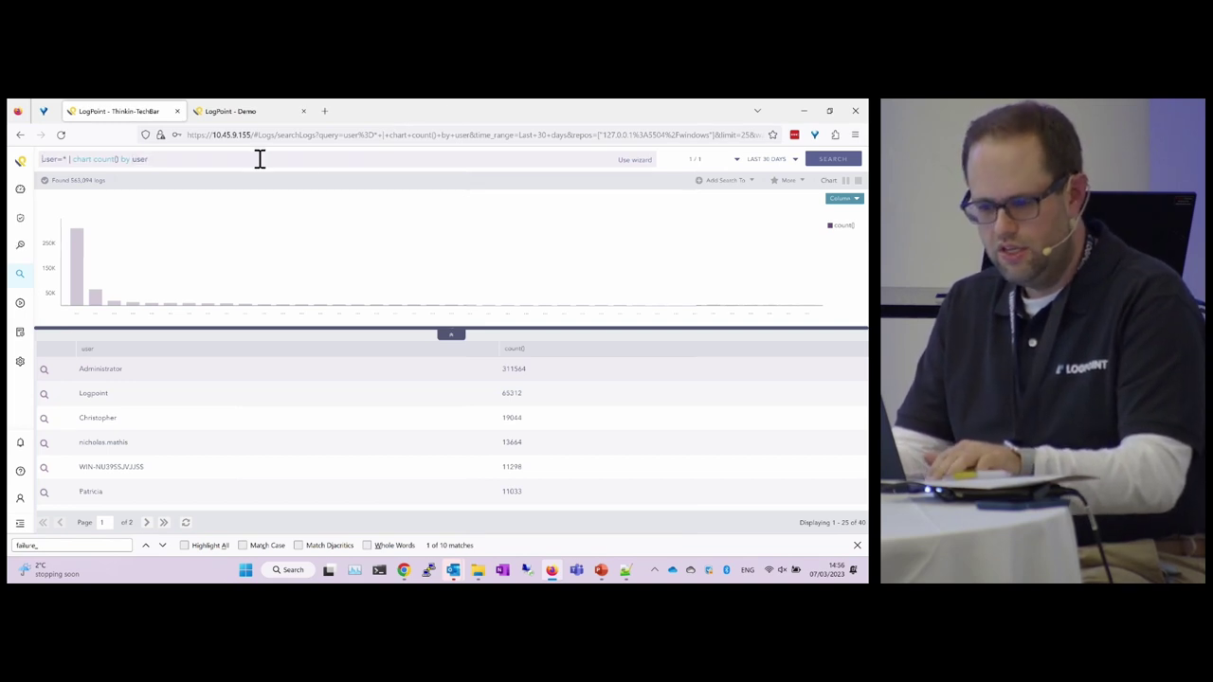
{"action": "key", "text": "ctrl+a"}
{"action": "key", "text": "BackSpace"}
{"action": "type", "text": "[Table ENABLE"}
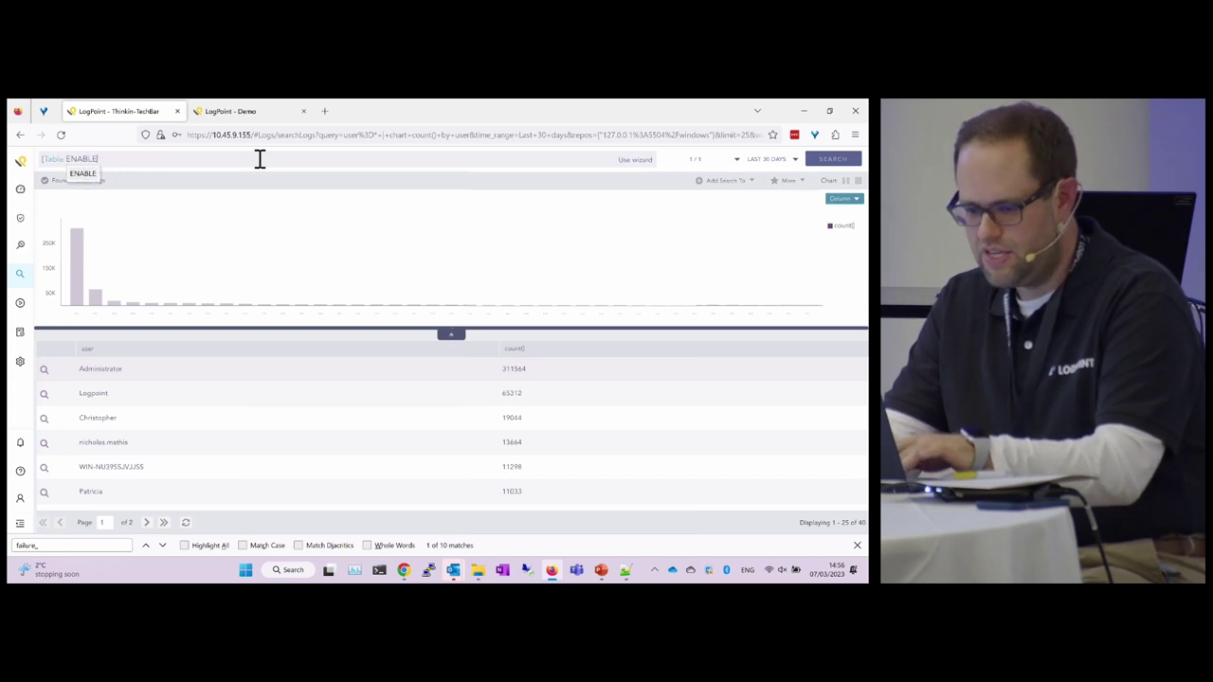
{"action": "type", "text": "DUSERS] as s1"}
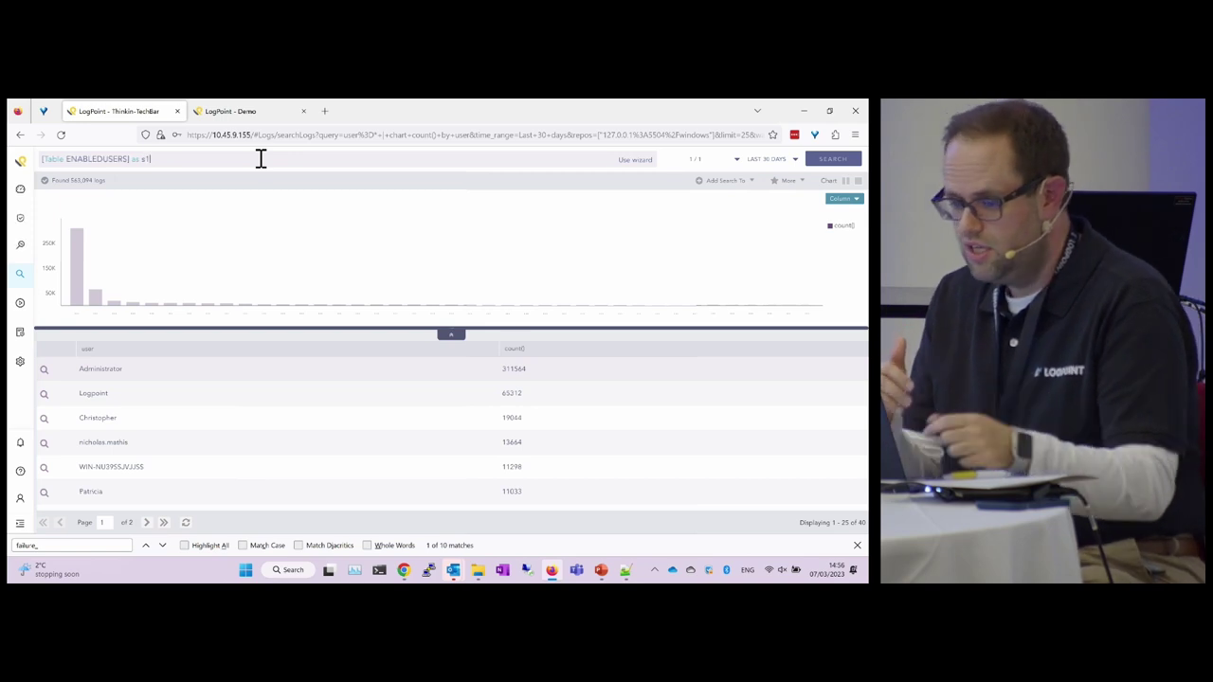
Step: Append left join [| chart count() by user] to the ENABLEDUSERS table query
{"action": "type", "text": "left join"}
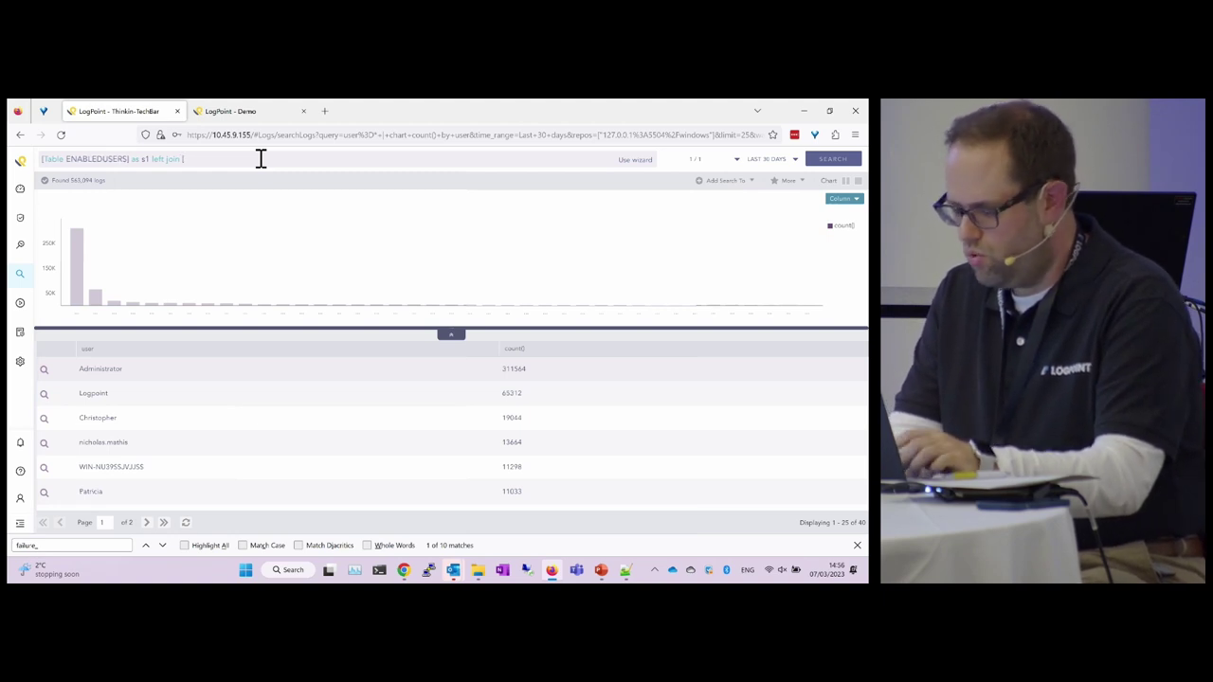
{"action": "type", "text": " | "}
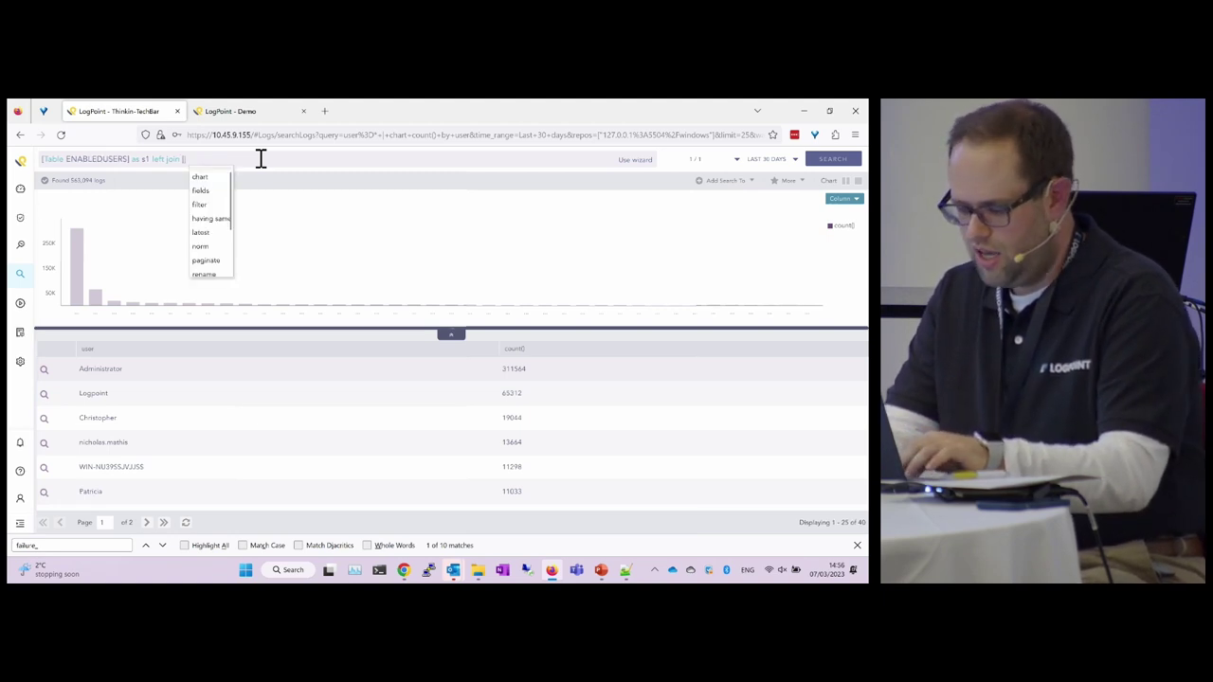
{"action": "type", "text": "chart"}
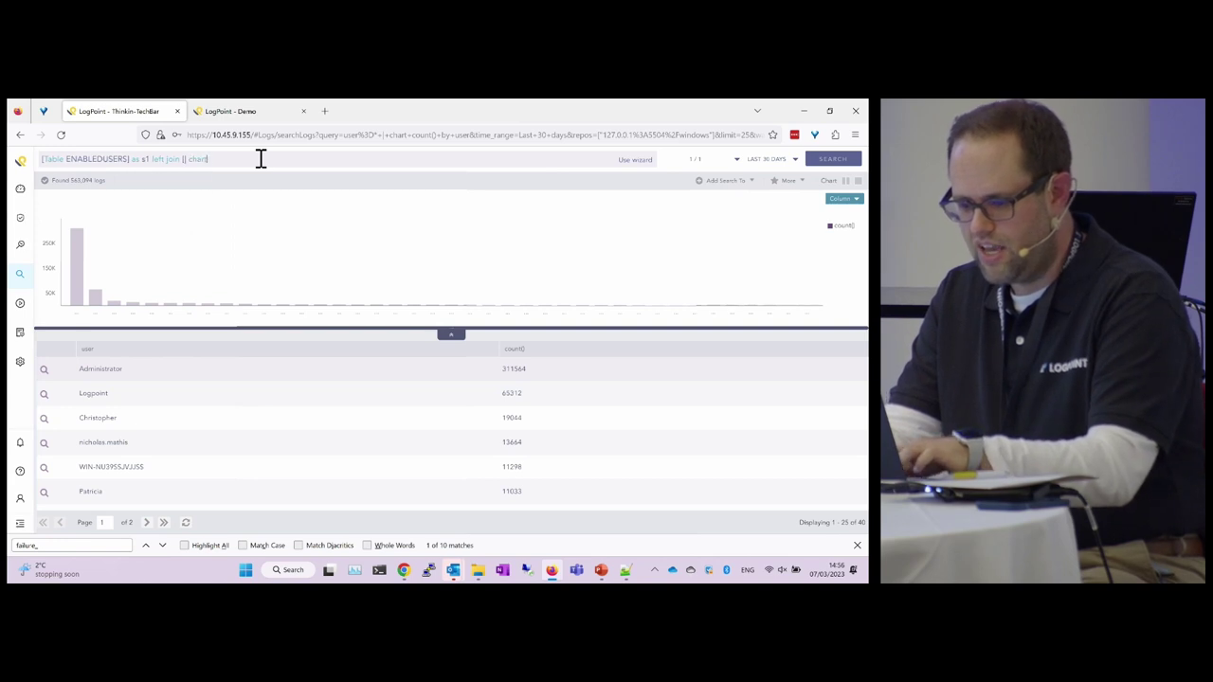
{"action": "type", "text": " count()"}
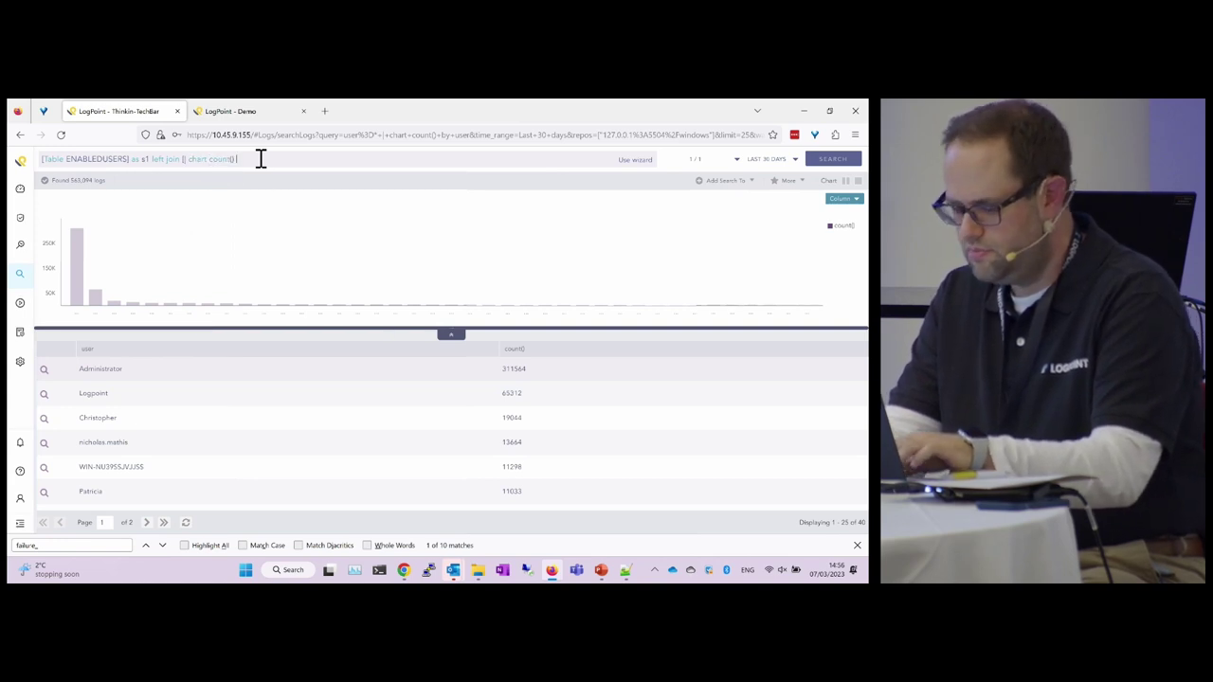
{"action": "type", "text": " by user"}
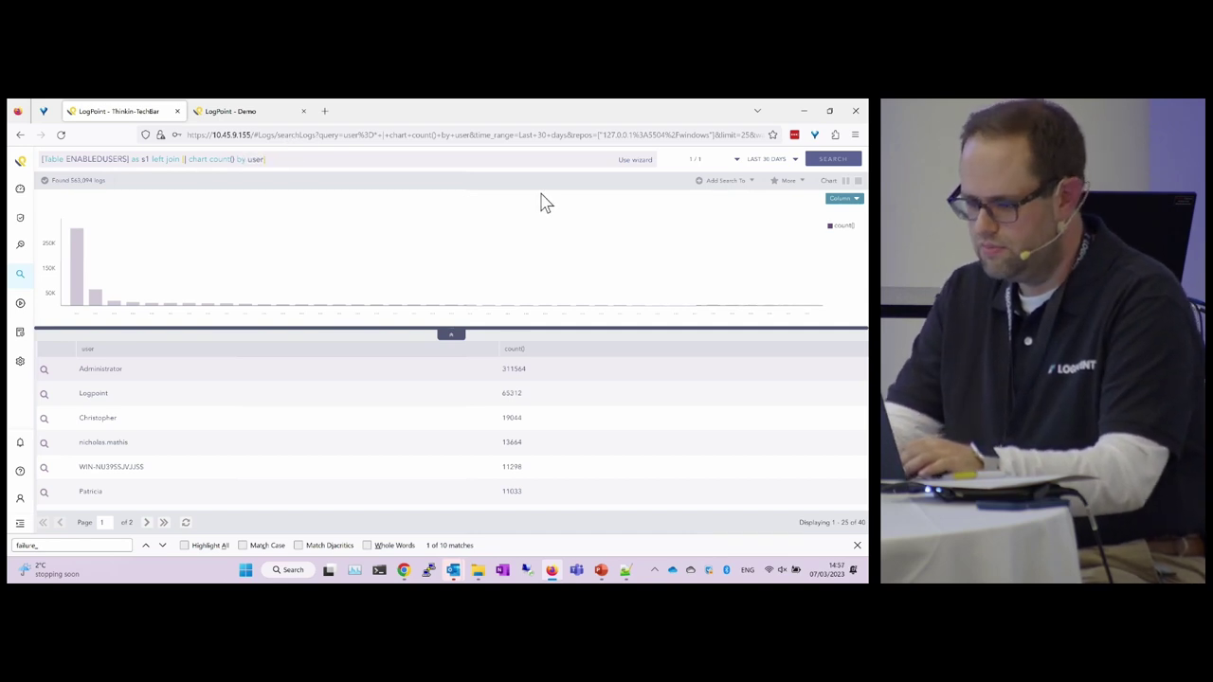
Step: Alias the joined subquery as s2, add the join condition on s1.target_user=s2.user, and run the query
{"action": "type", "text": "as s2"}
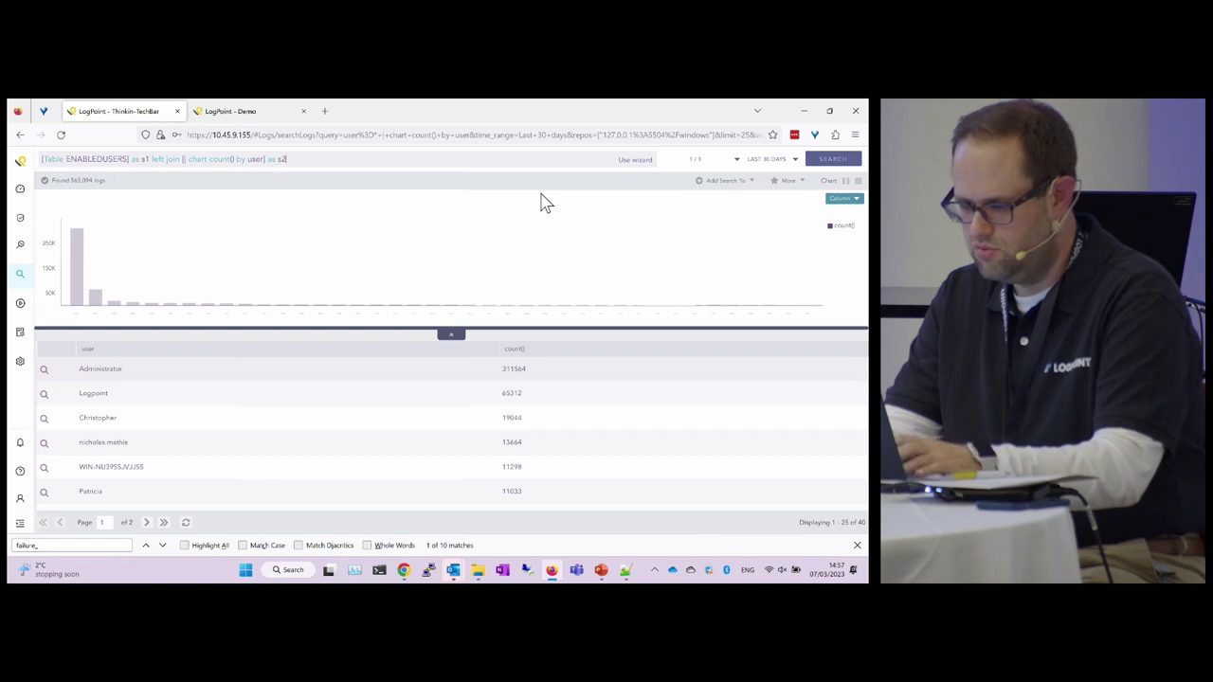
{"action": "type", "text": " on s1.target_user"}
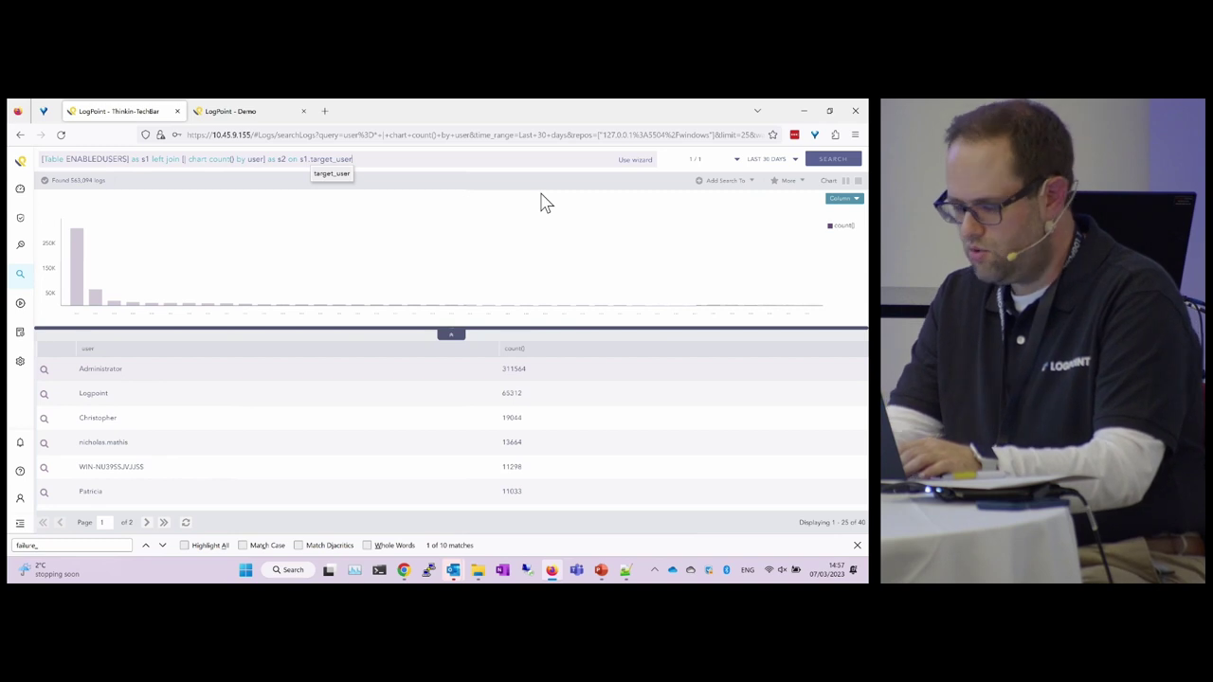
{"action": "type", "text": "=s2.user"}
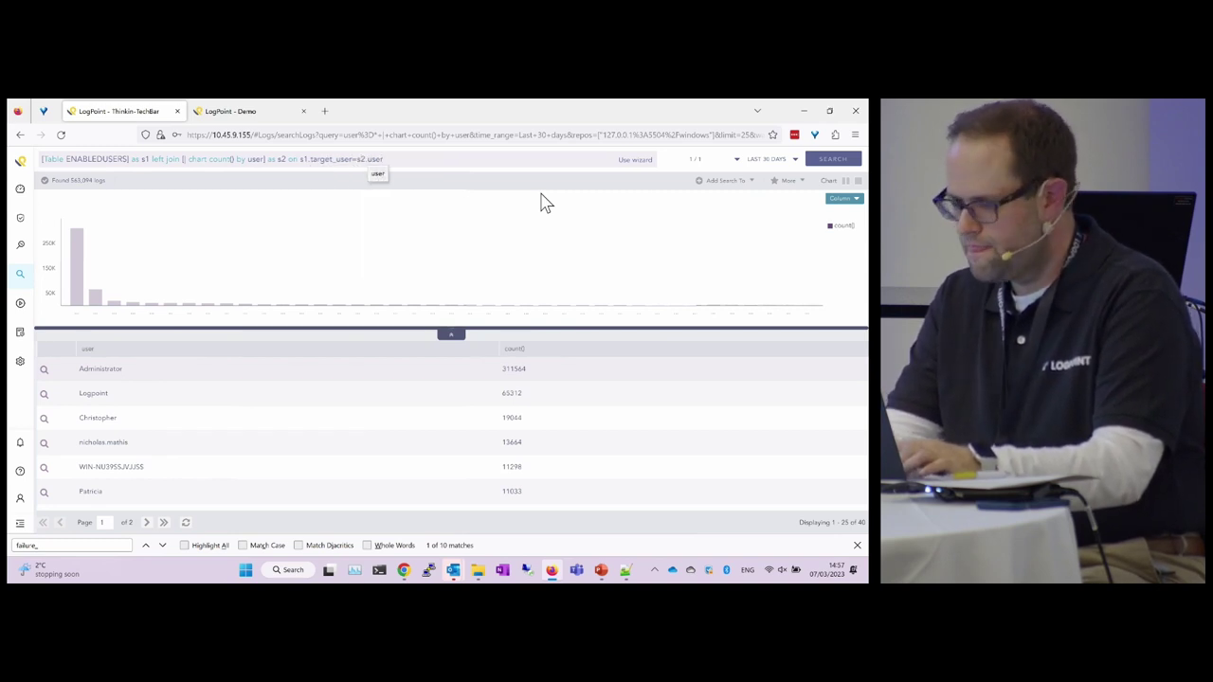
{"action": "key", "text": "Escape"}
{"action": "key", "text": "Return"}
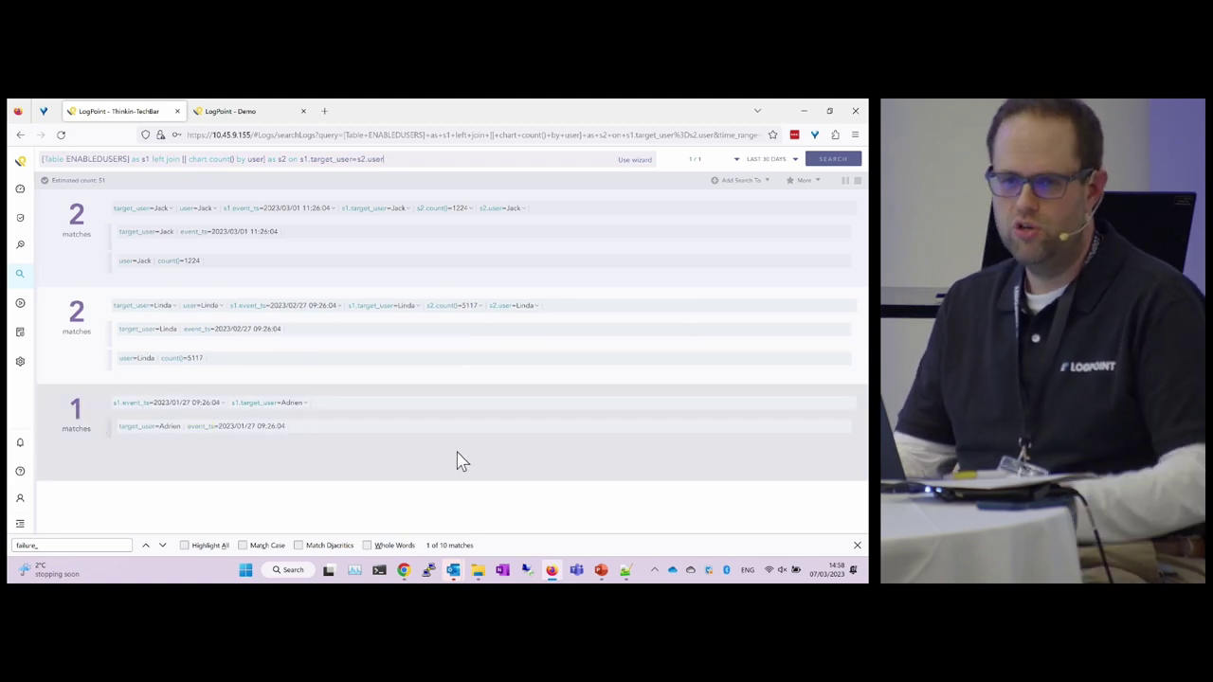
Step: Reload the search page, append | search -s2.user=* to the join query, and run it
{"action": "key", "text": "alt+Tab"}
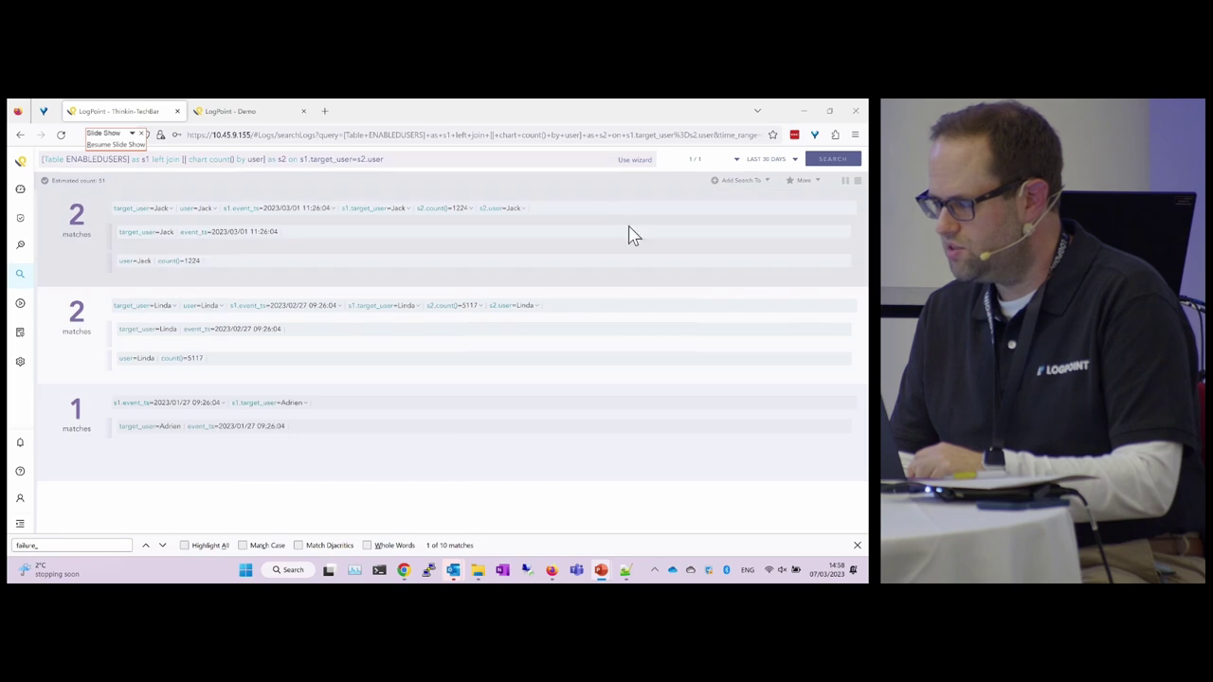
{"action": "left_click", "coordinate": [415, 161]}
{"action": "type", "text": "| "}
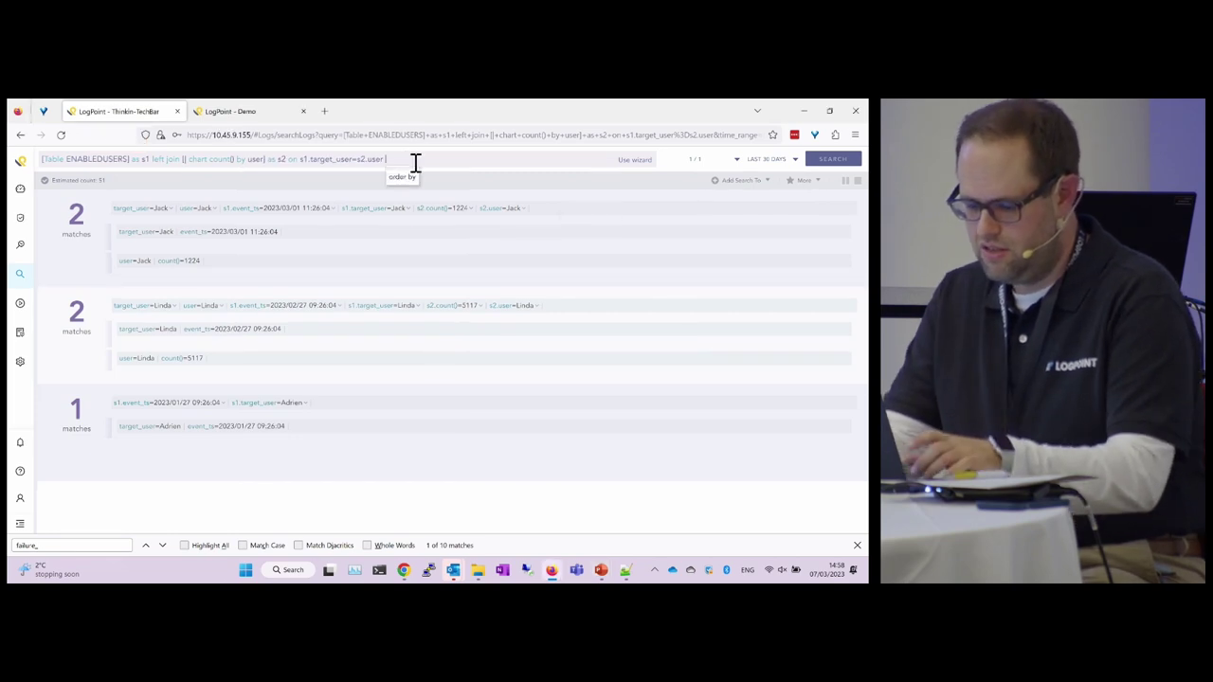
{"action": "type", "text": "search"}
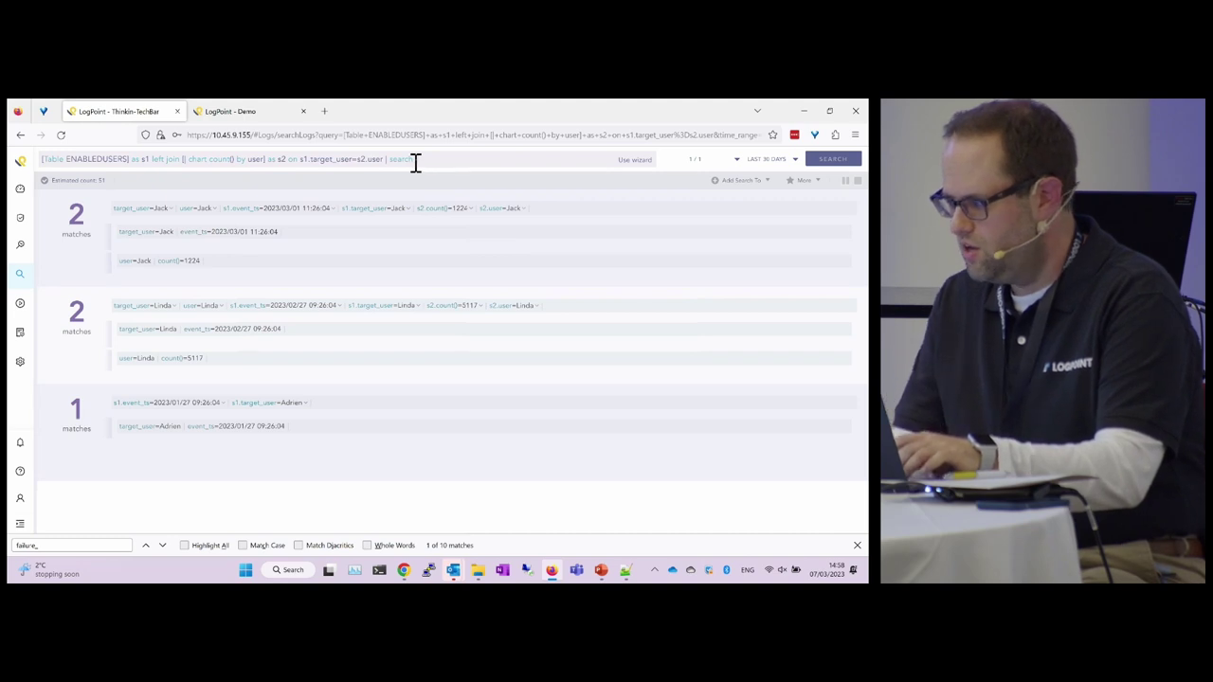
{"action": "type", "text": " -s2.user=*"}
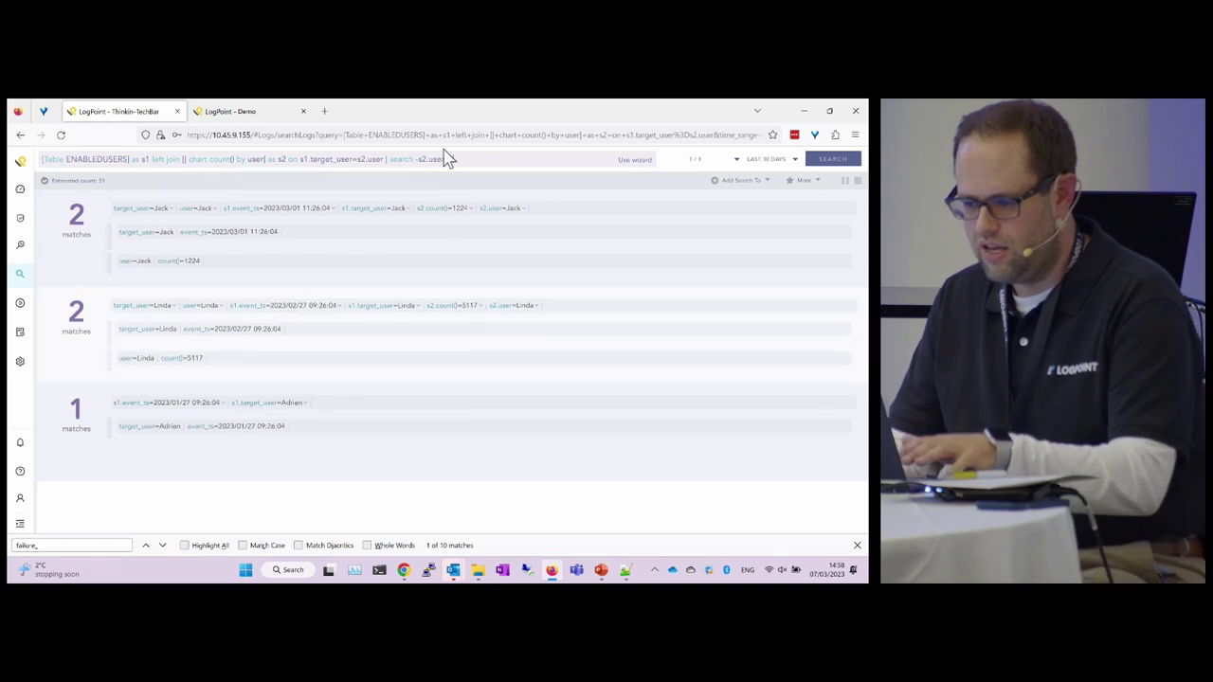
{"action": "triple_click", "coordinate": [261, 159]}
{"action": "left_click", "coordinate": [269, 135]}
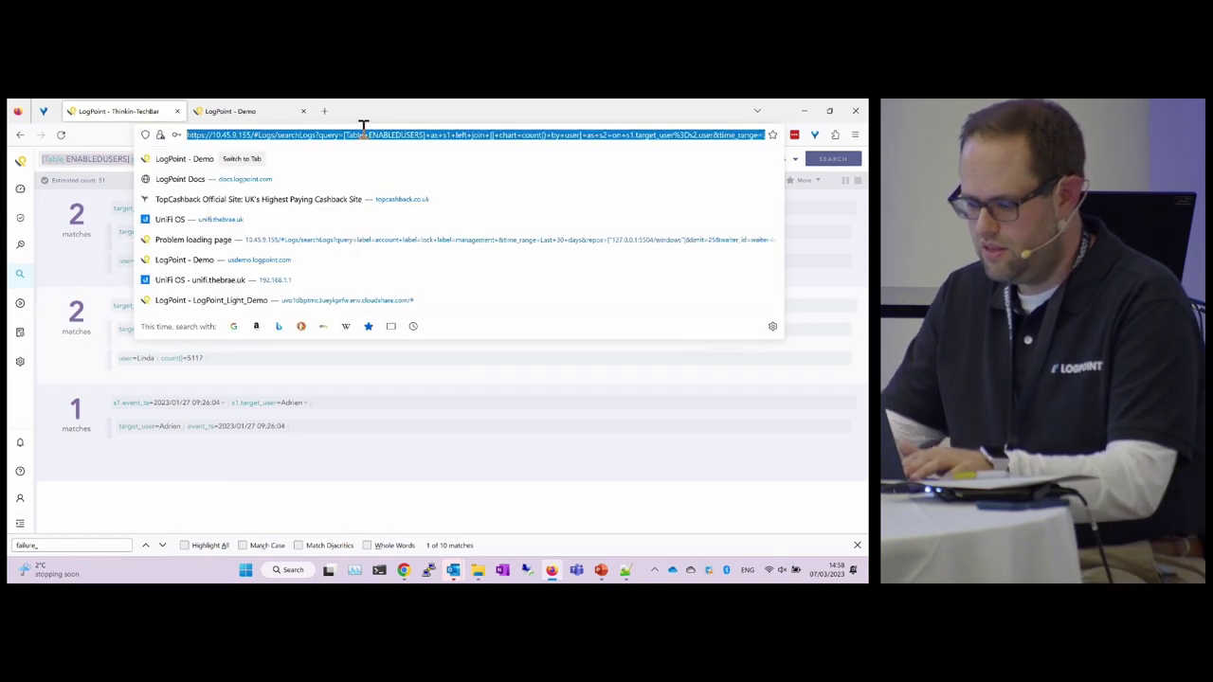
{"action": "key", "text": "Return"}
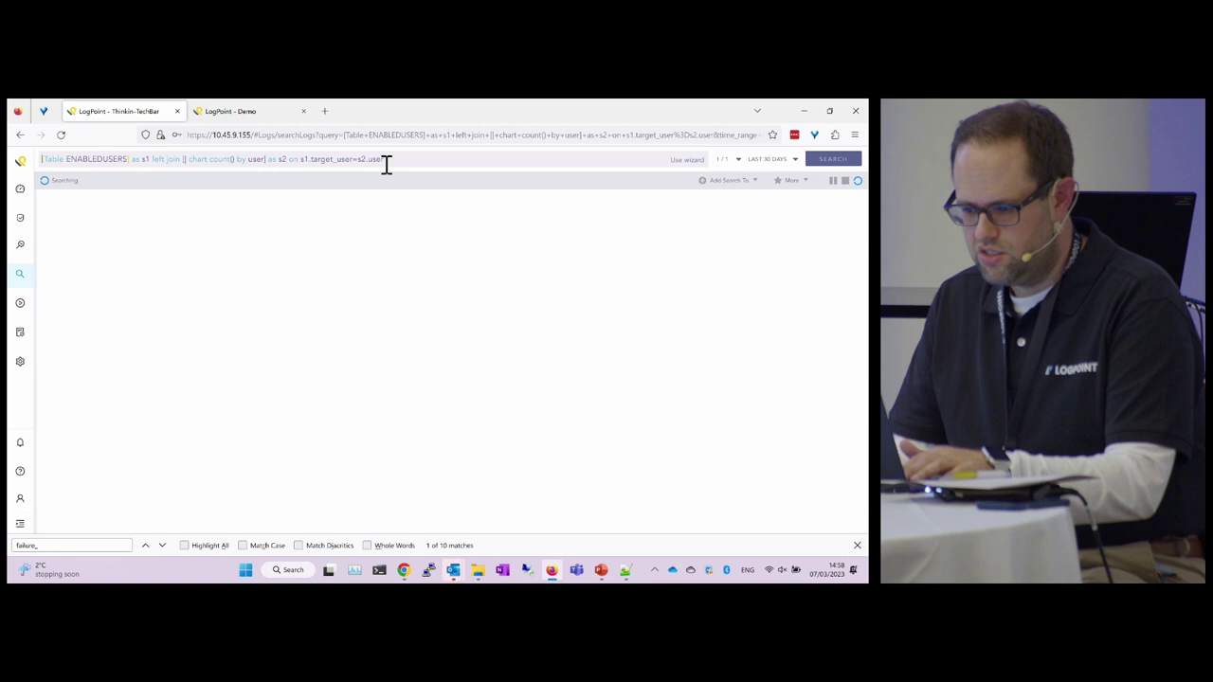
{"action": "left_click", "coordinate": [15, 137]}
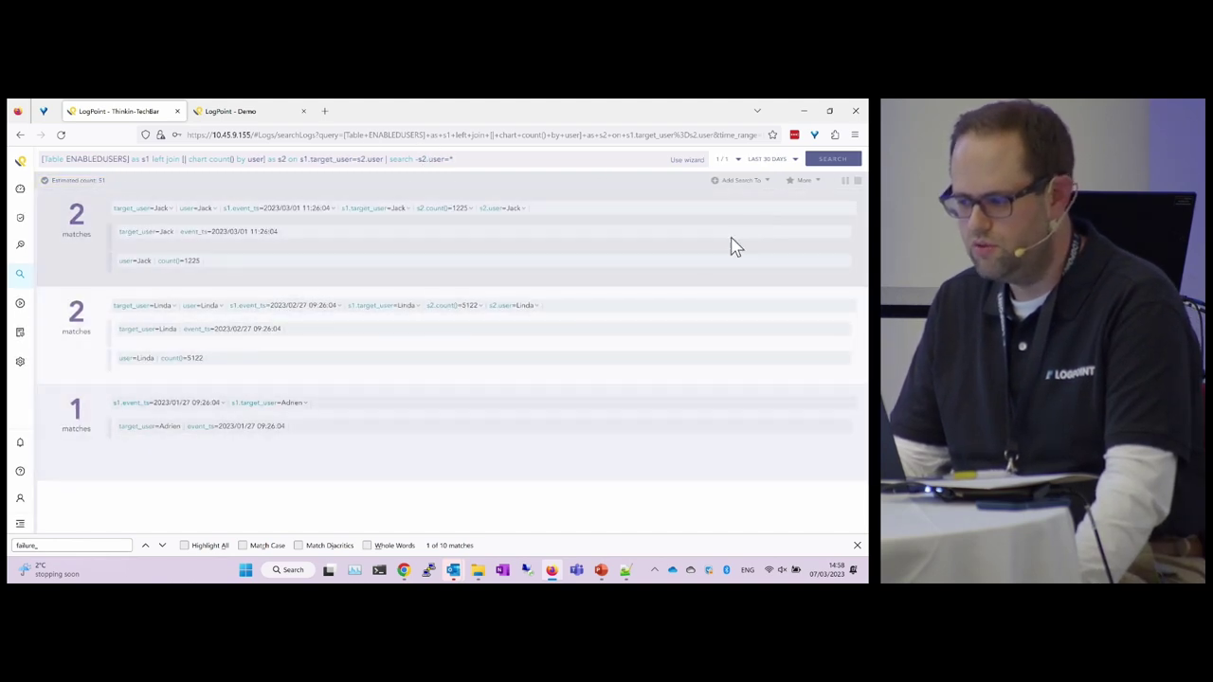
{"action": "left_click", "coordinate": [829, 158]}
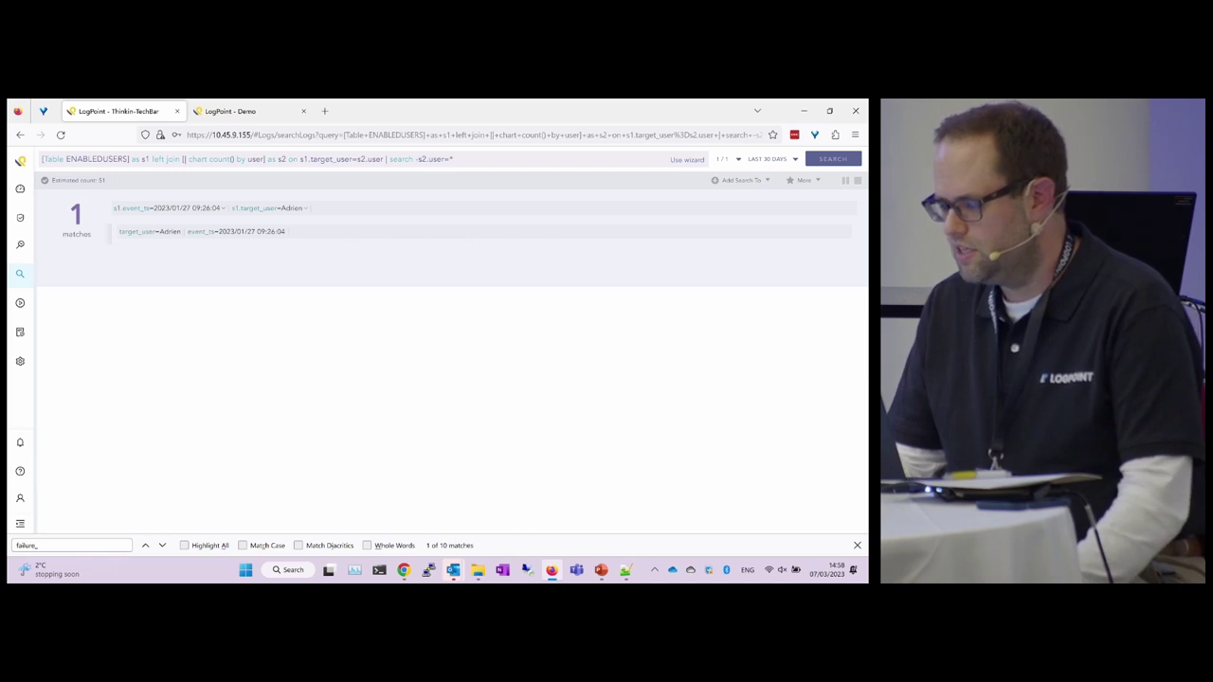
Step: Append | process current_time(a) as now_ts | process diff(now_ts,s1.event_ts) as diff | search diff>2592000 to the query and run it
{"action": "key", "text": "alt+Tab"}
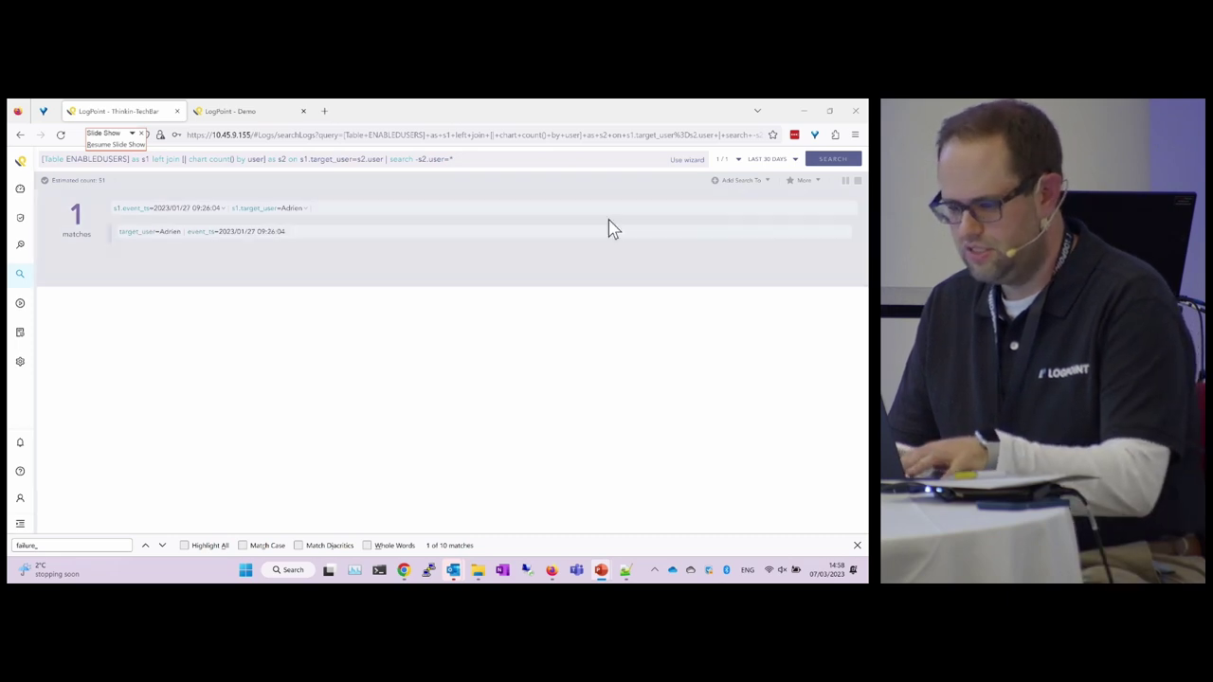
{"action": "left_click", "coordinate": [516, 159]}
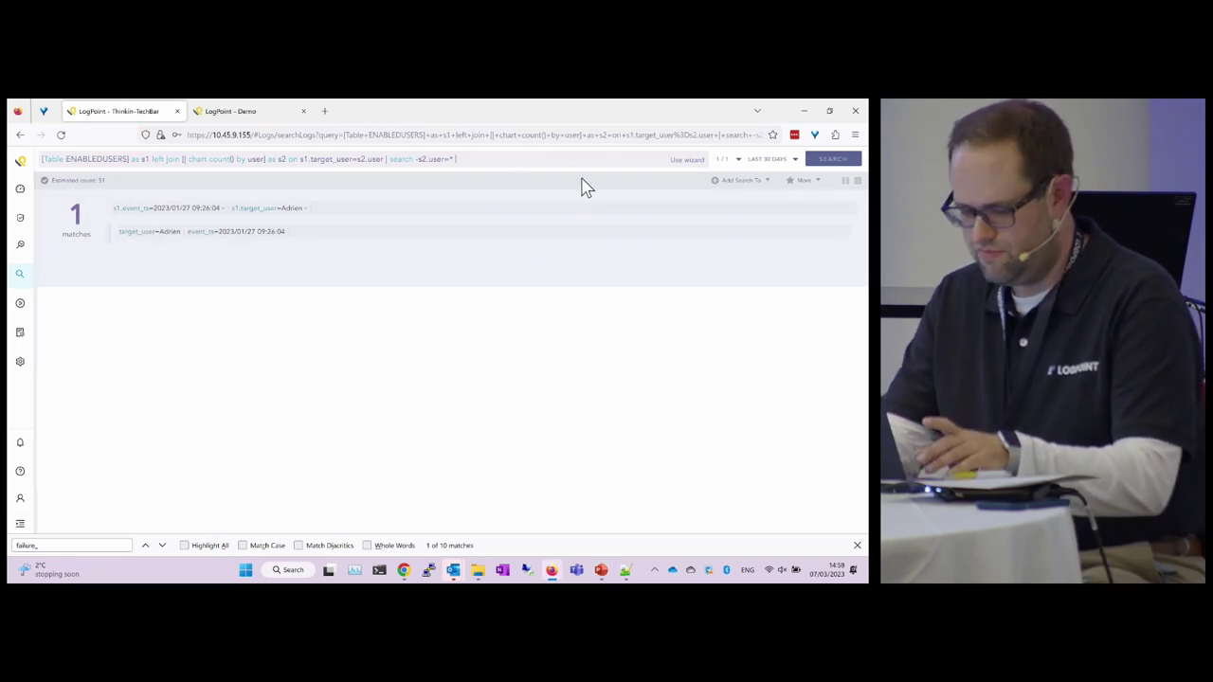
{"action": "type", "text": "process current_time(a) as now_ts | process diff(now_ts,s1.event_ts) as diff | search diff>2592000"}
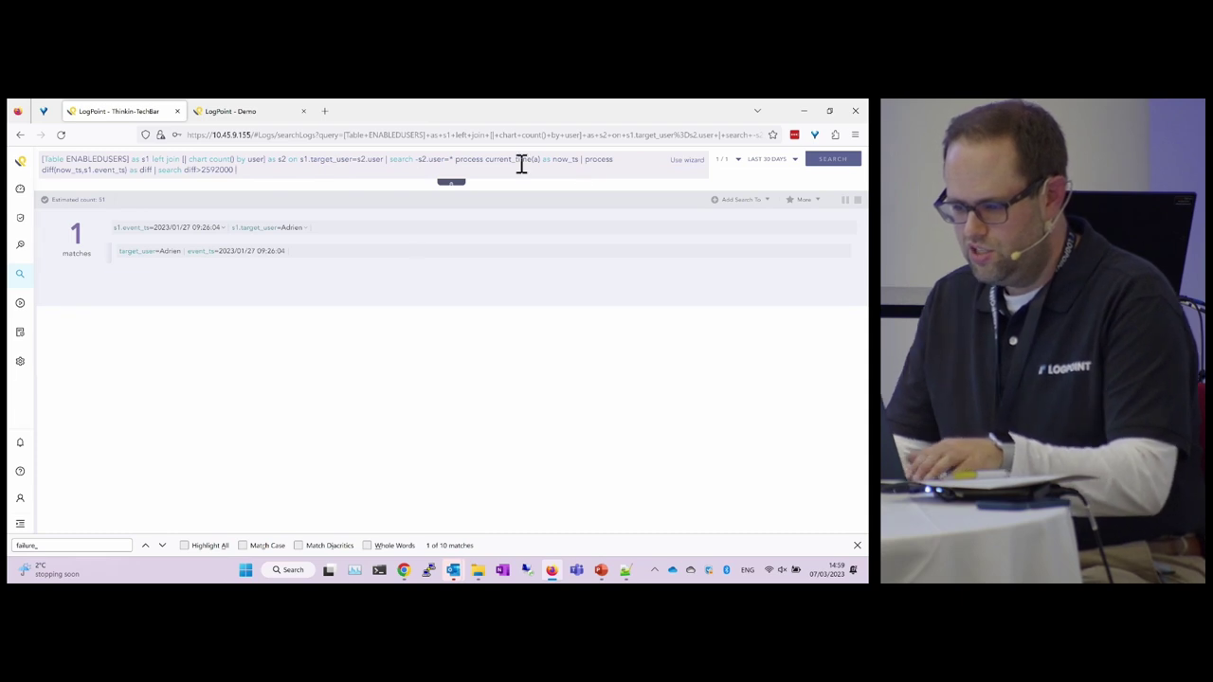
{"action": "left_click", "coordinate": [458, 159]}
{"action": "type", "text": "|"}
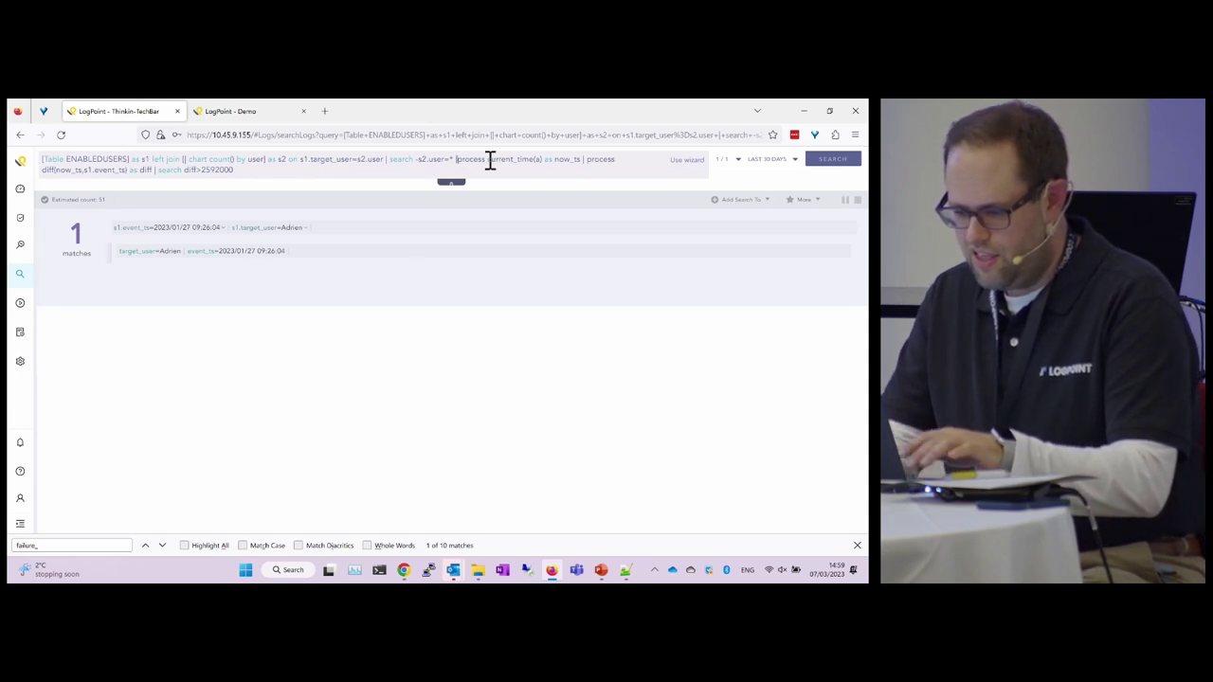
{"action": "left_click", "coordinate": [386, 171]}
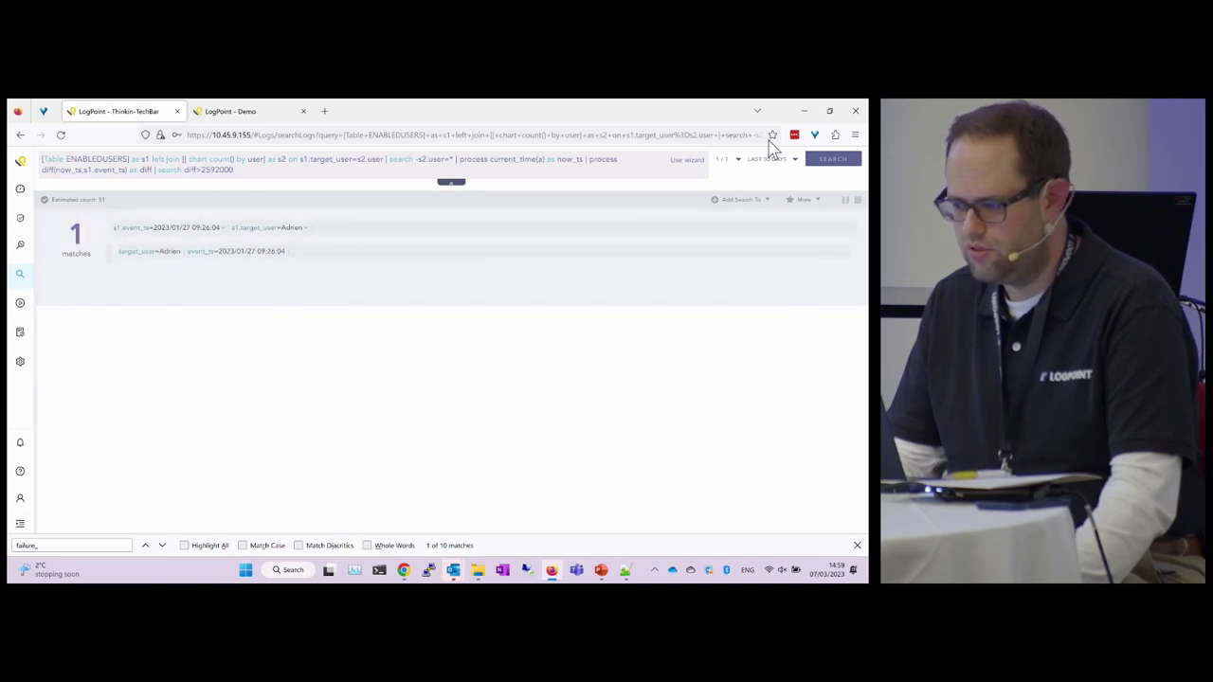
{"action": "left_click", "coordinate": [826, 163]}
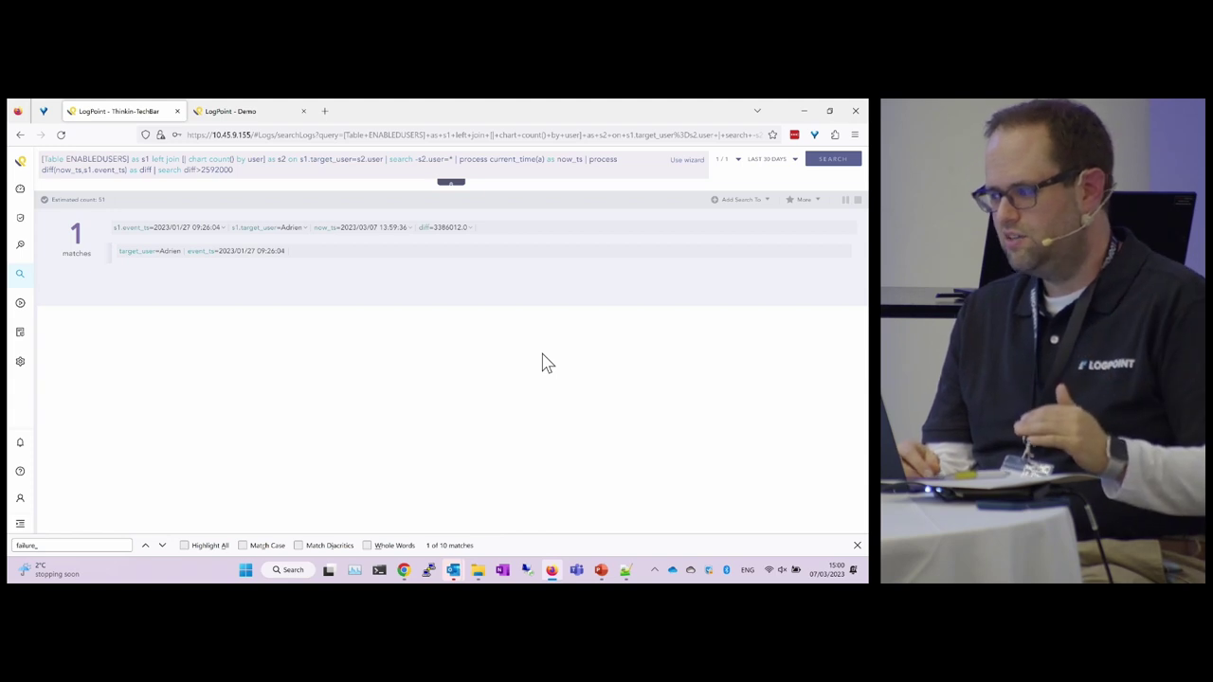
Step: Switch to the PowerPoint slide show and advance through the enabled-user query slides to the LogPoint community link slide
{"action": "key", "text": "alt+Tab"}
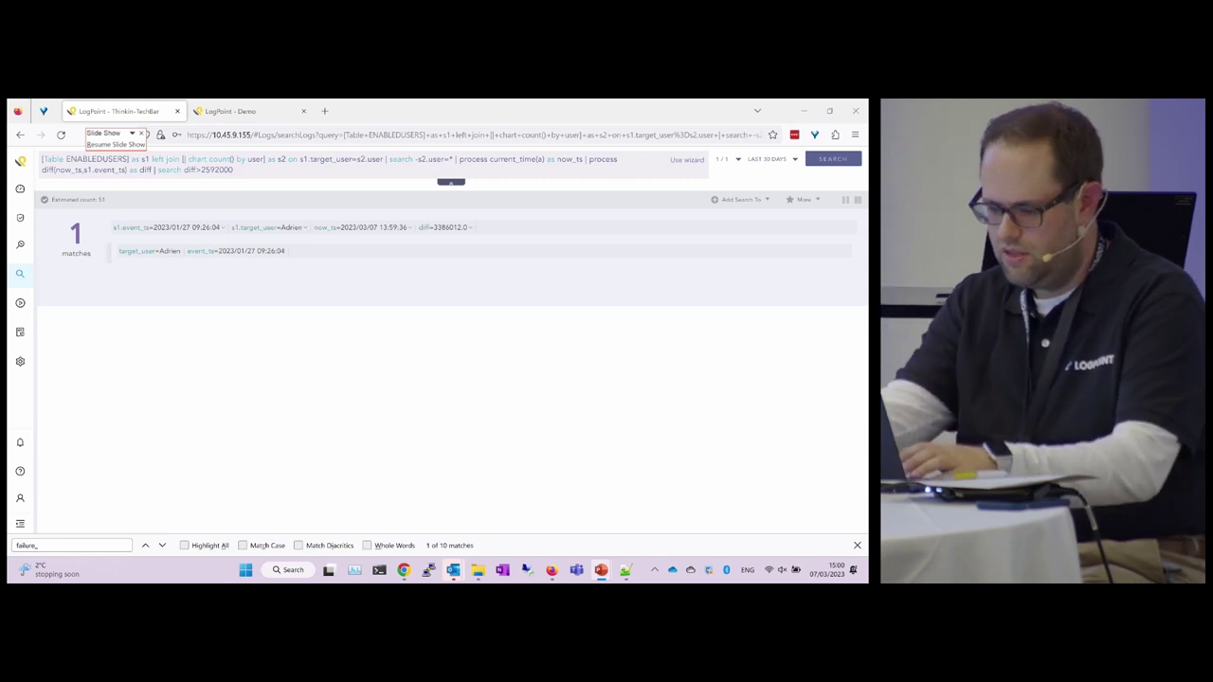
{"action": "key", "text": "alt+Tab"}
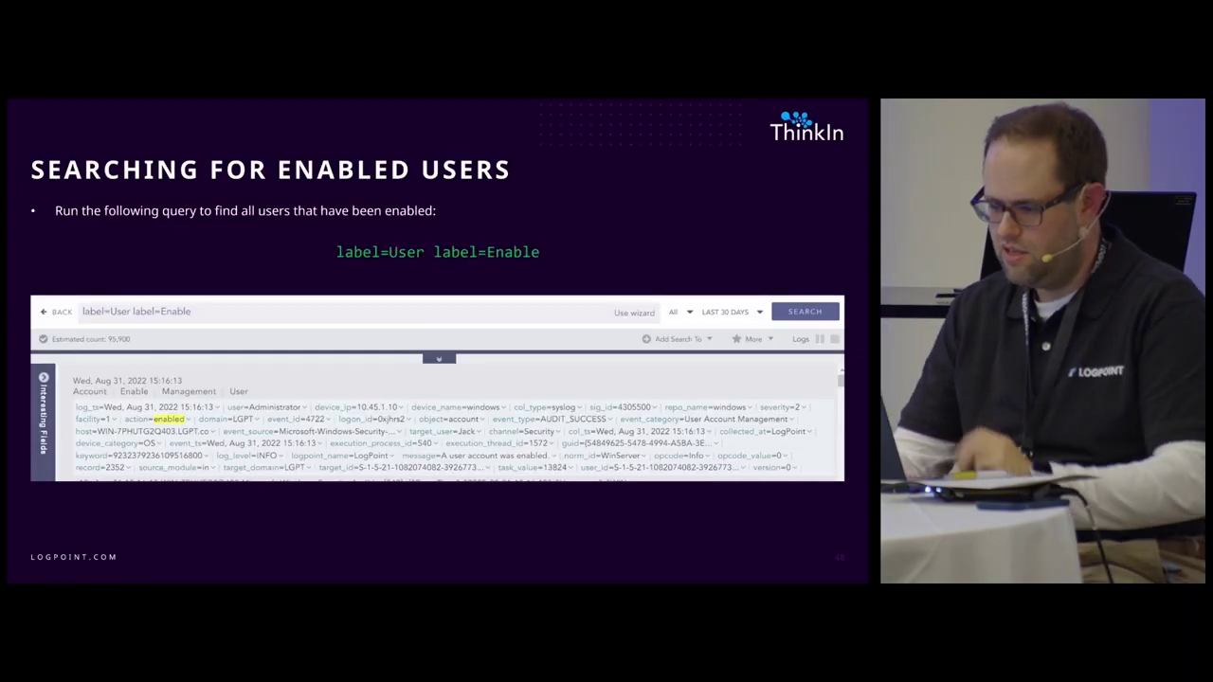
{"action": "key", "text": "Right"}
{"action": "key", "text": "Right"}
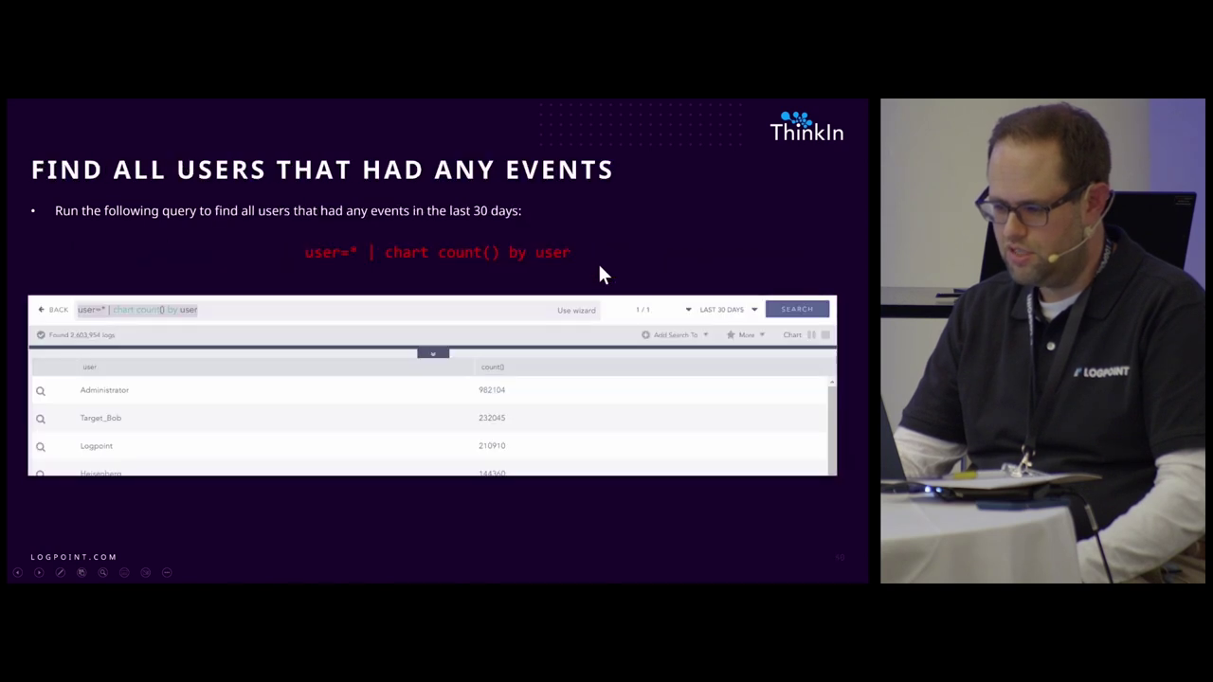
{"action": "key", "text": "Right"}
{"action": "key", "text": "Right"}
{"action": "key", "text": "Right"}
{"action": "key", "text": "Right"}
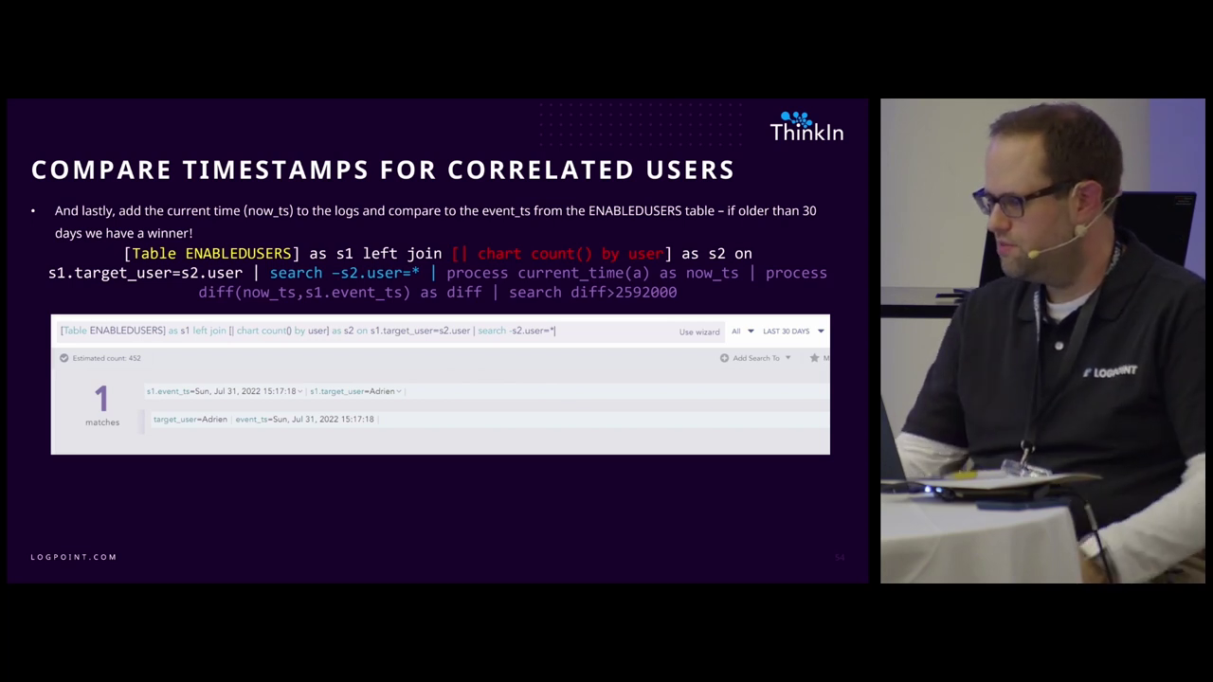
{"action": "left_click", "coordinate": [640, 375]}
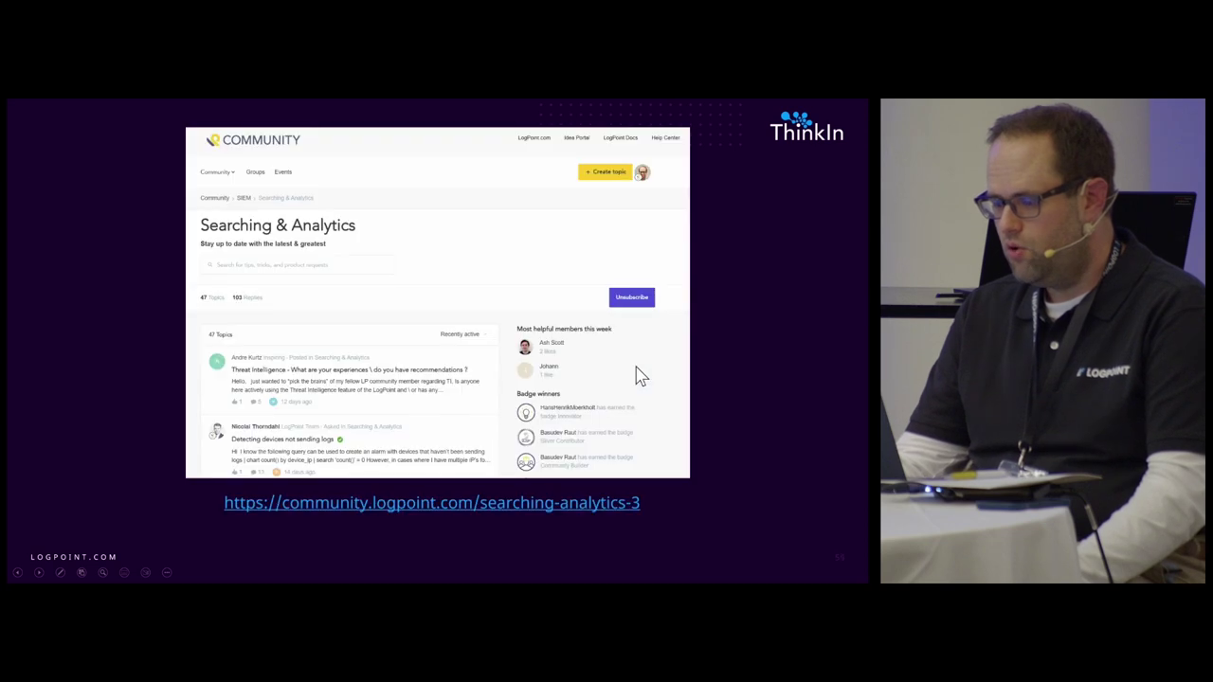